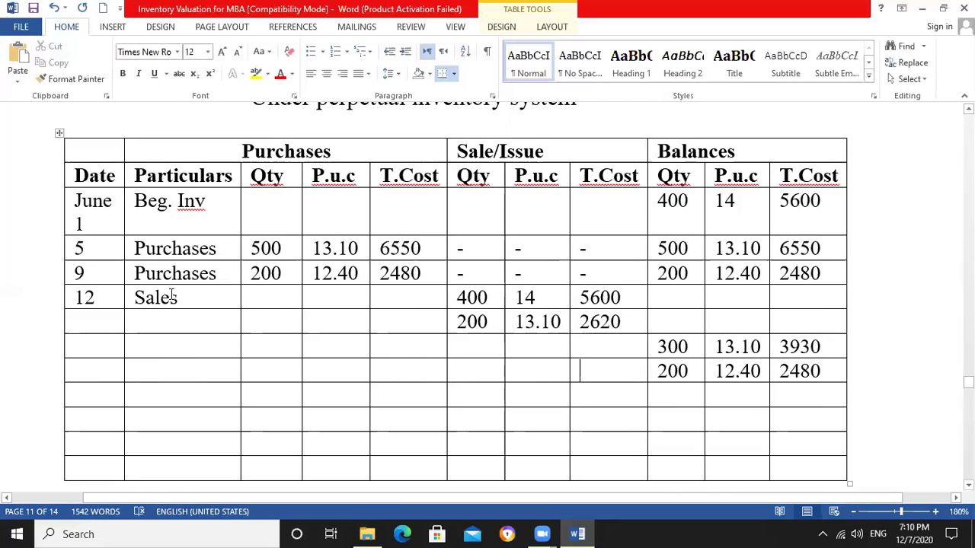
Step: Enter Sales in the Particulars cell of the second line of the June 12 entry
{"action": "left_click", "coordinate": [150, 323]}
{"action": "type", "text": "Sales"}
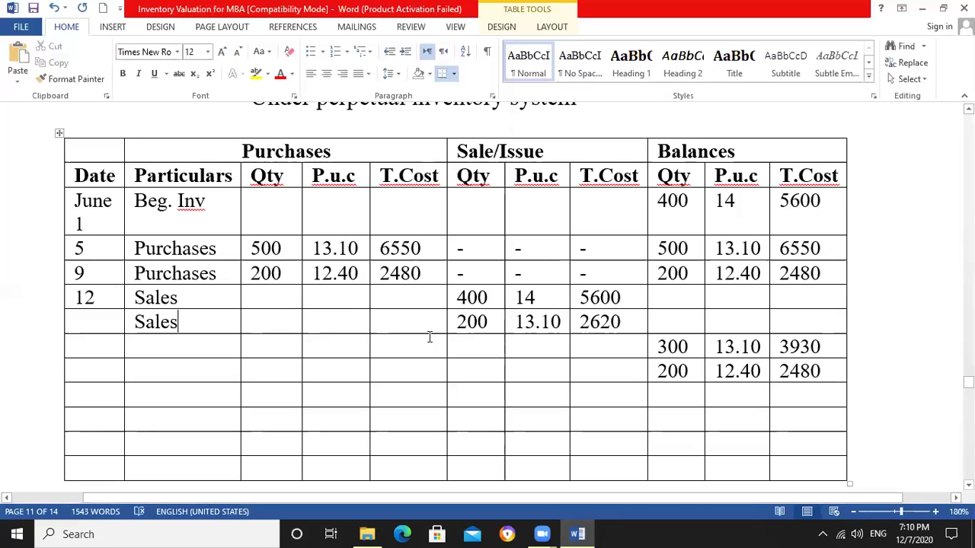
Step: Try removing the outside borders of the two June 12 Sales lines from Particulars through Balances, and undo it
{"action": "left_click_drag", "start_coordinate": [137, 297], "coordinate": [771, 304]}
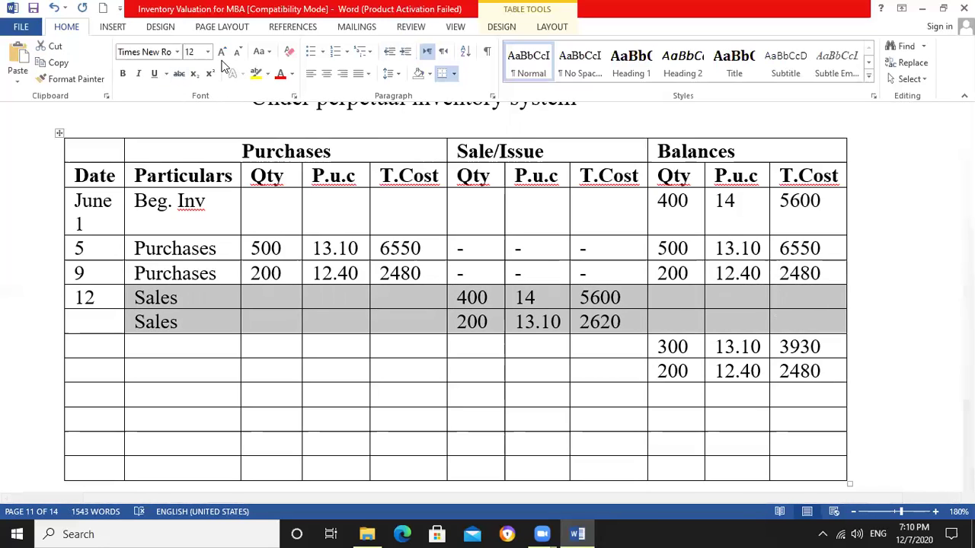
{"action": "left_click", "coordinate": [114, 28]}
{"action": "left_click", "coordinate": [66, 28]}
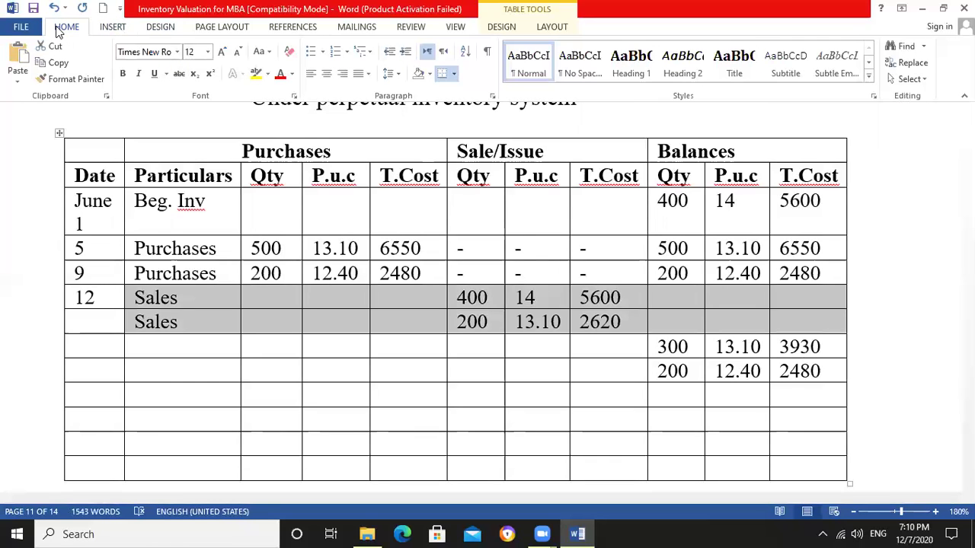
{"action": "left_click", "coordinate": [454, 74]}
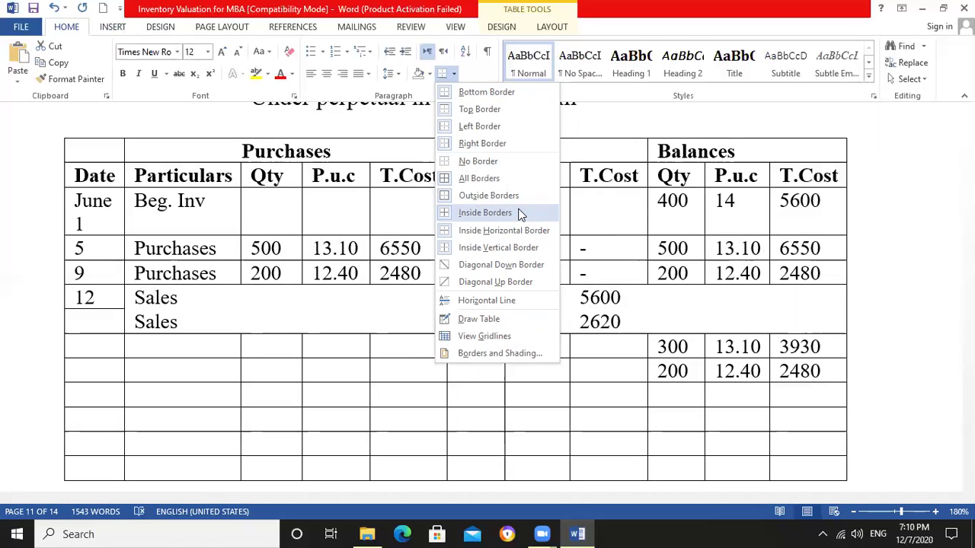
{"action": "left_click", "coordinate": [514, 192]}
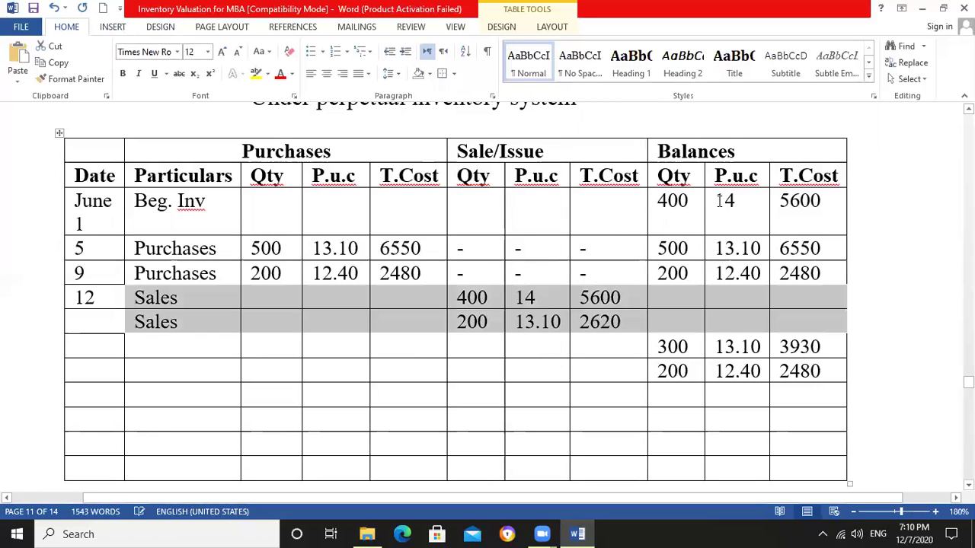
{"action": "left_click", "coordinate": [411, 412]}
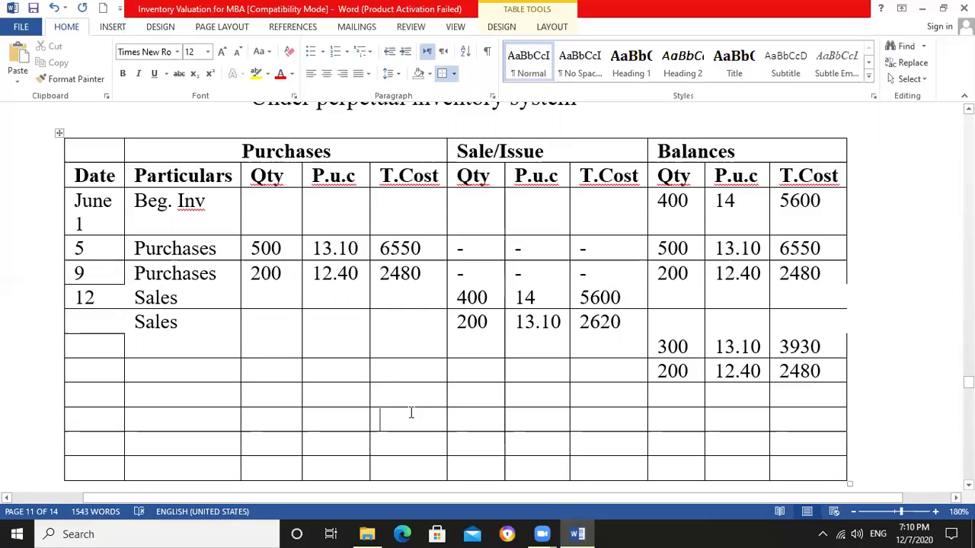
{"action": "key", "text": "ctrl+z"}
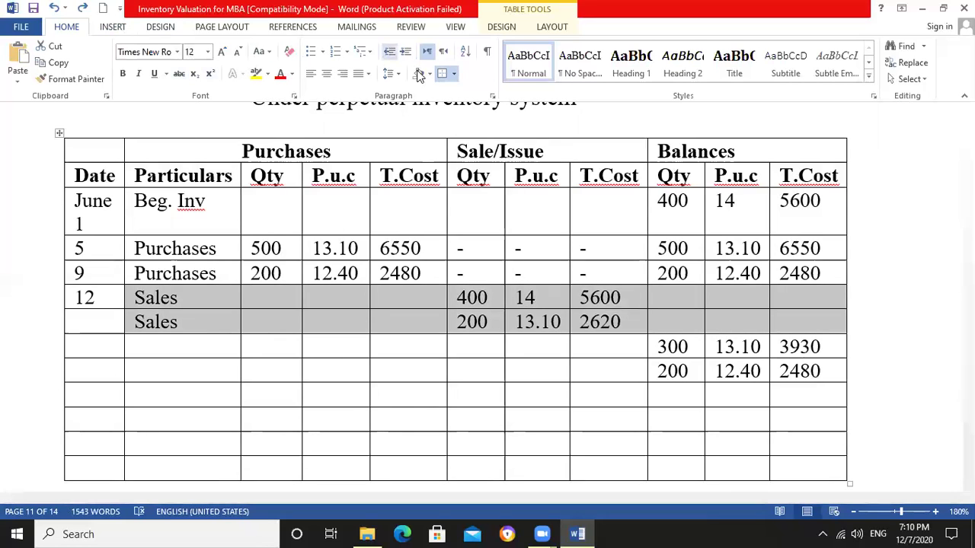
Step: Remove the inside borders from the two June 12 Sales lines, from Particulars through the Balances columns
{"action": "left_click", "coordinate": [453, 74]}
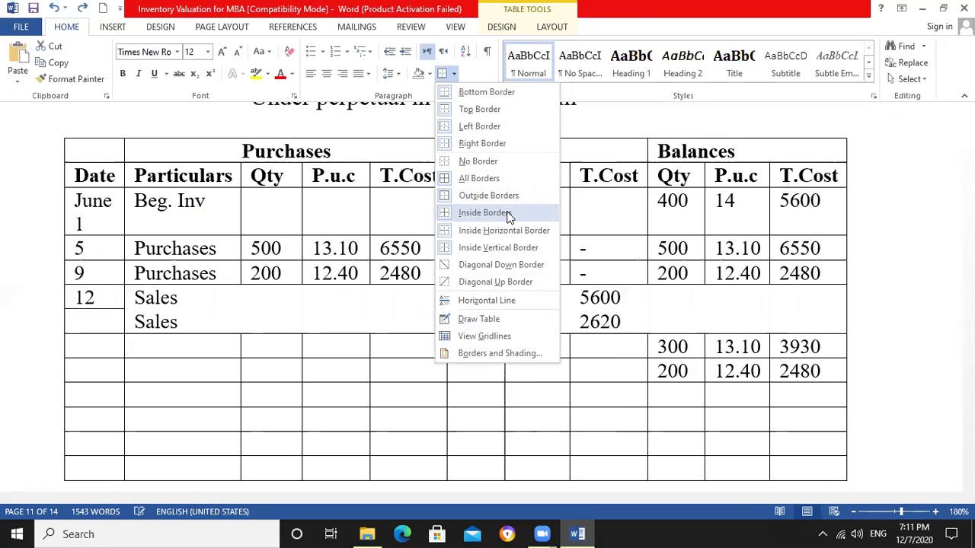
{"action": "left_click", "coordinate": [507, 214]}
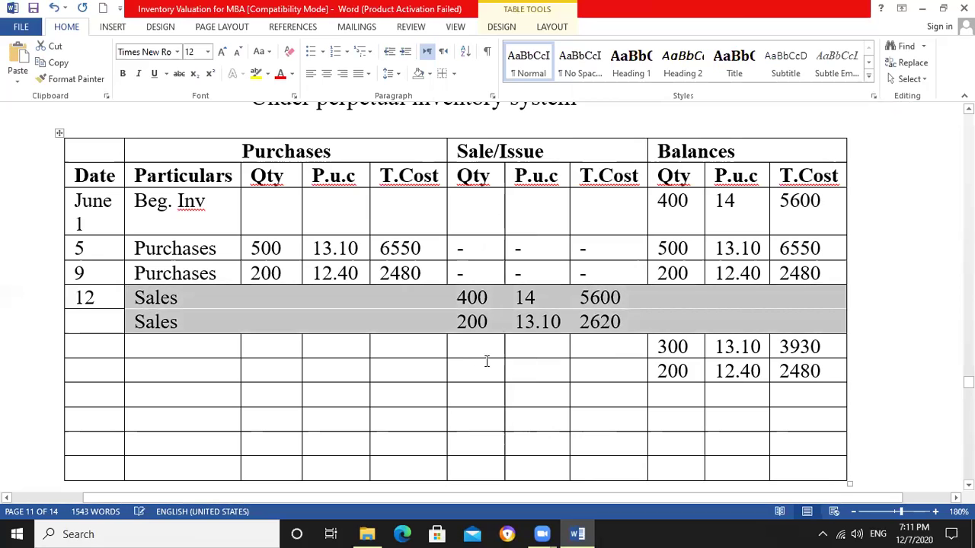
{"action": "left_click", "coordinate": [418, 373]}
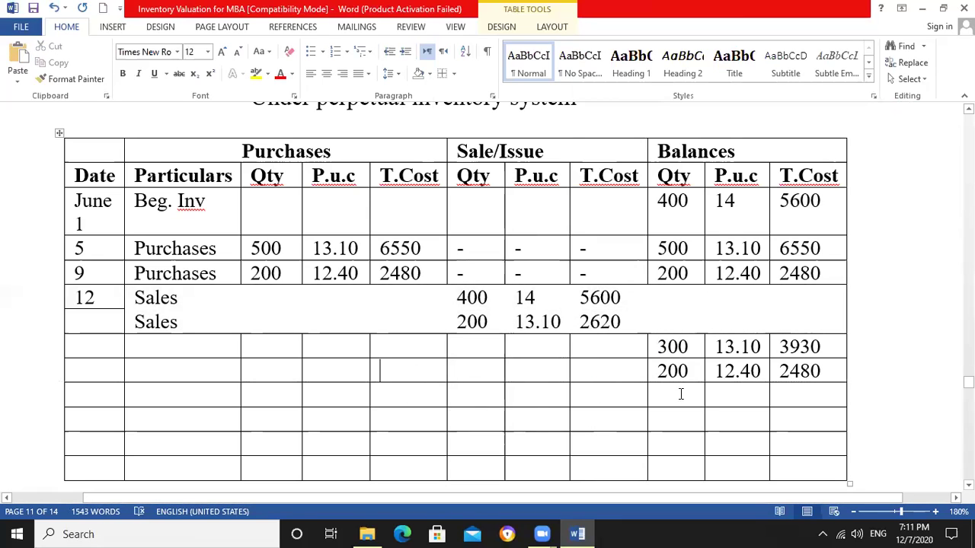
Step: Check the Q7 transaction list and start the next entry with date 25 and the particulars Purchases
{"action": "left_click", "coordinate": [89, 402]}
{"action": "scroll", "coordinate": [99, 402], "scroll_direction": "down", "scroll_amount": 2}
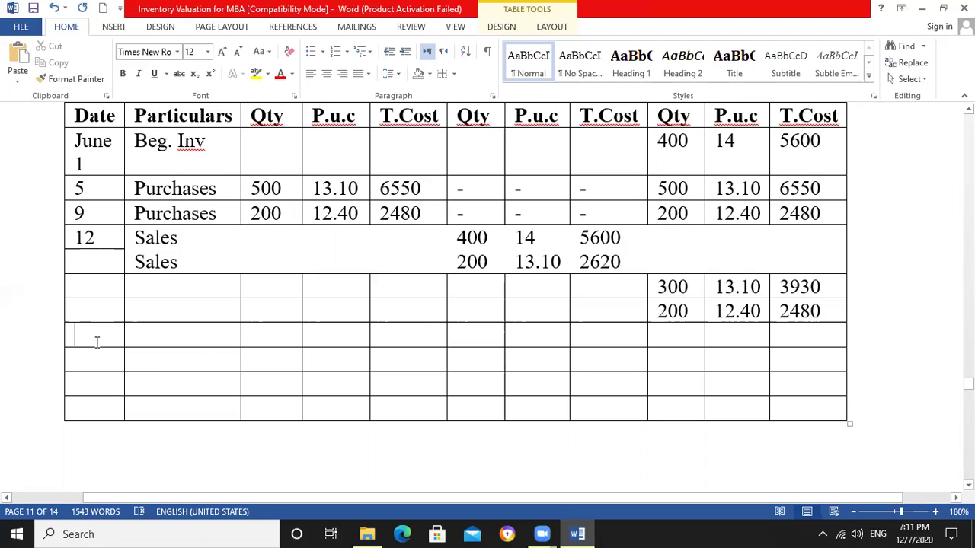
{"action": "scroll", "coordinate": [175, 327], "scroll_direction": "up", "scroll_amount": 6}
{"action": "scroll", "coordinate": [177, 335], "scroll_direction": "up", "scroll_amount": 10}
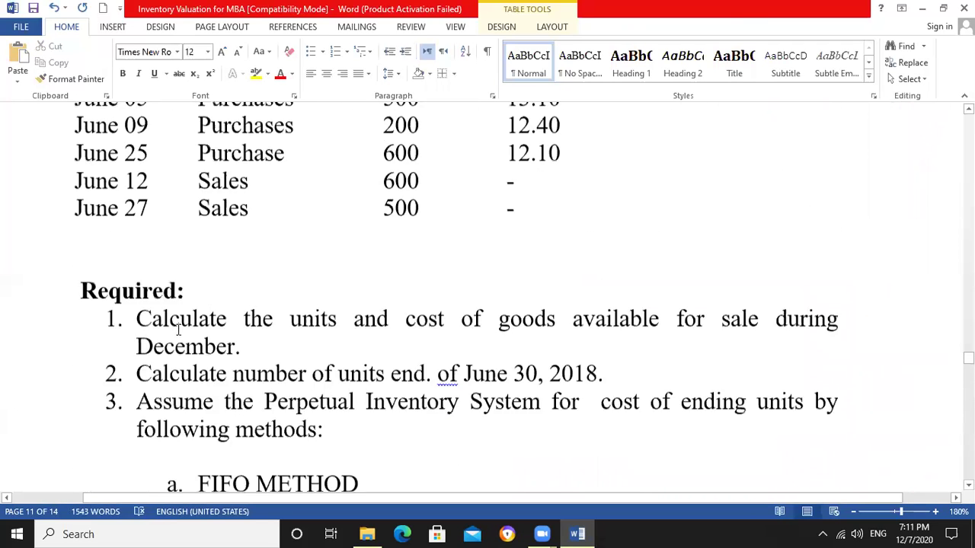
{"action": "scroll", "coordinate": [179, 329], "scroll_direction": "up", "scroll_amount": 3}
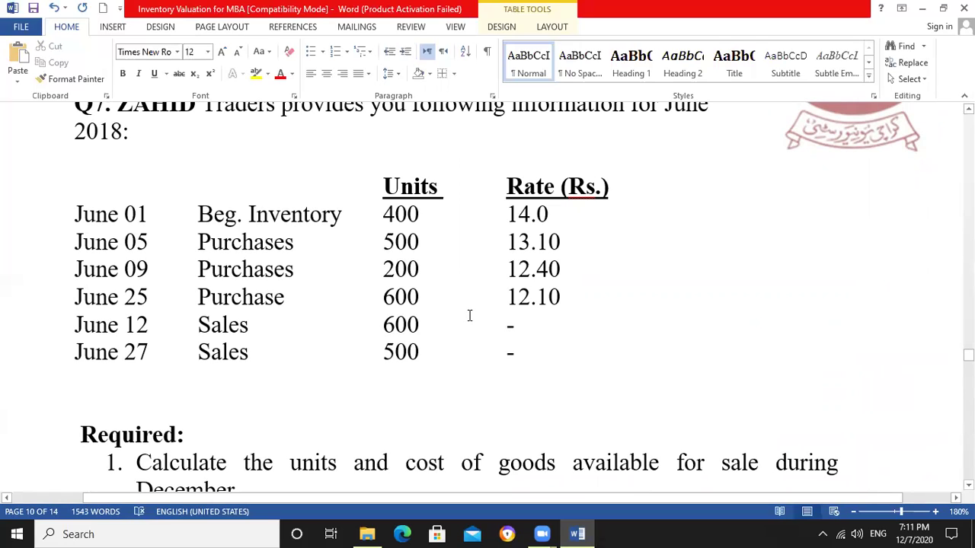
{"action": "scroll", "coordinate": [469, 315], "scroll_direction": "down", "scroll_amount": 15}
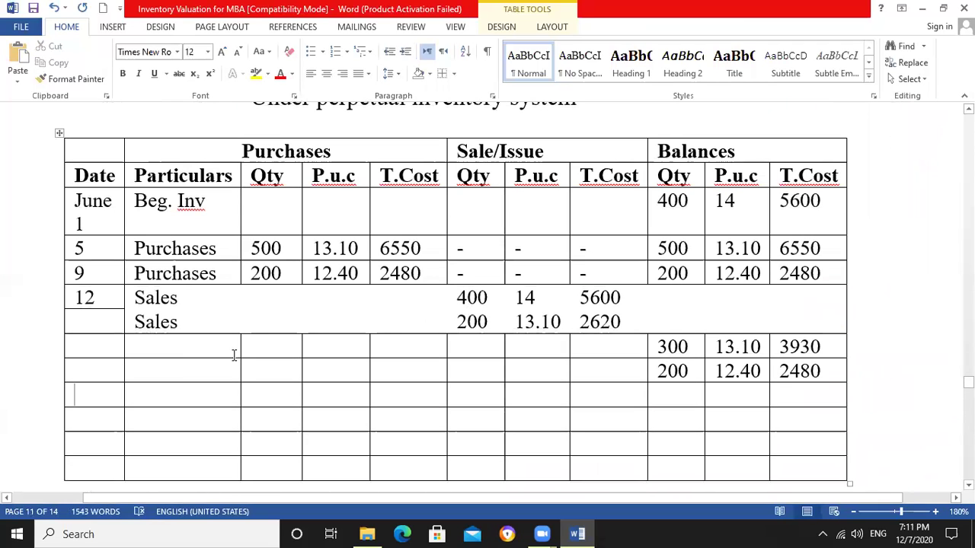
{"action": "type", "text": "25"}
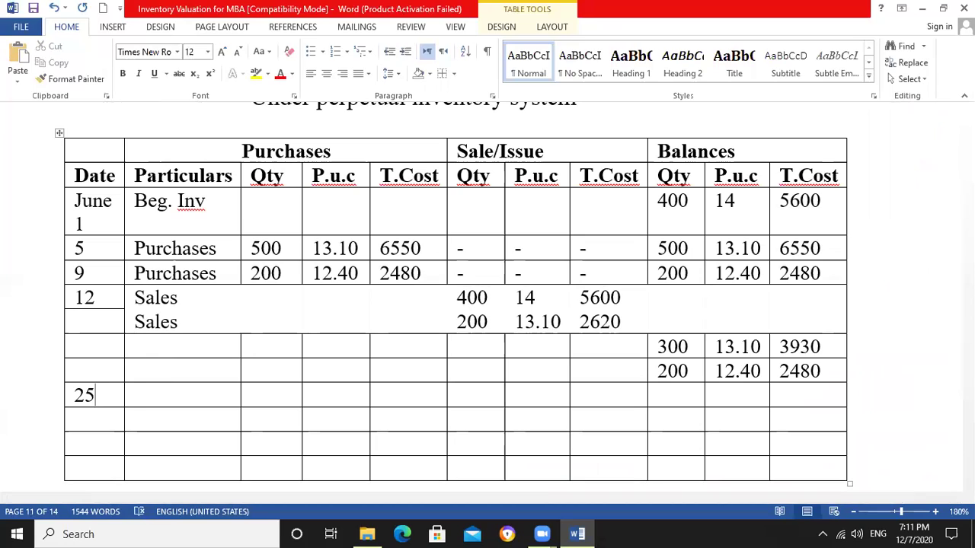
{"action": "key", "text": "Tab"}
{"action": "type", "text": "Purchases"}
Step: Fill the Purchases columns of the June 25 row with Qty 600, P.u.c 12.10 and T.Cost 7260
{"action": "key", "text": "Tab"}
{"action": "type", "text": "600"}
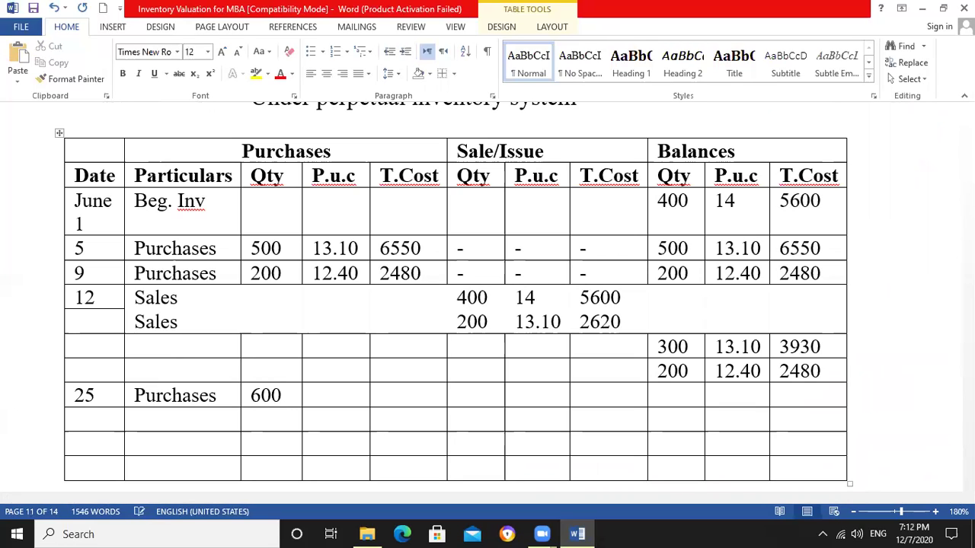
{"action": "type", "text": "12.10"}
{"action": "scroll", "coordinate": [442, 442], "scroll_direction": "down", "scroll_amount": 10}
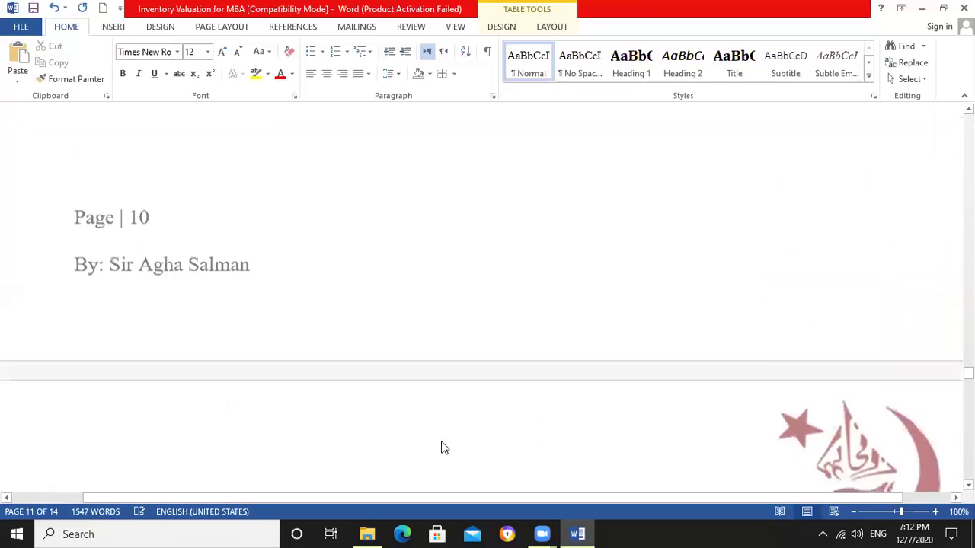
{"action": "scroll", "coordinate": [442, 439], "scroll_direction": "up", "scroll_amount": 8}
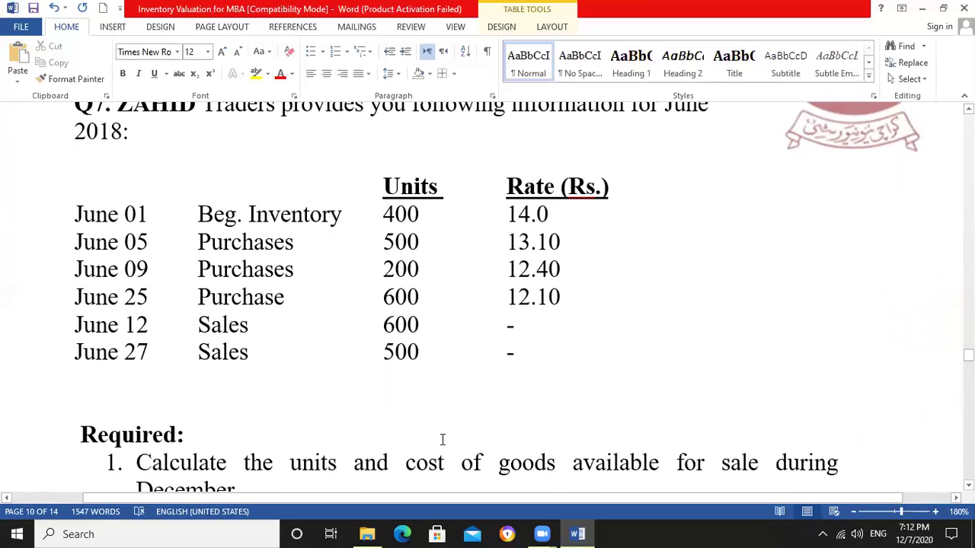
{"action": "scroll", "coordinate": [441, 440], "scroll_direction": "down", "scroll_amount": 12}
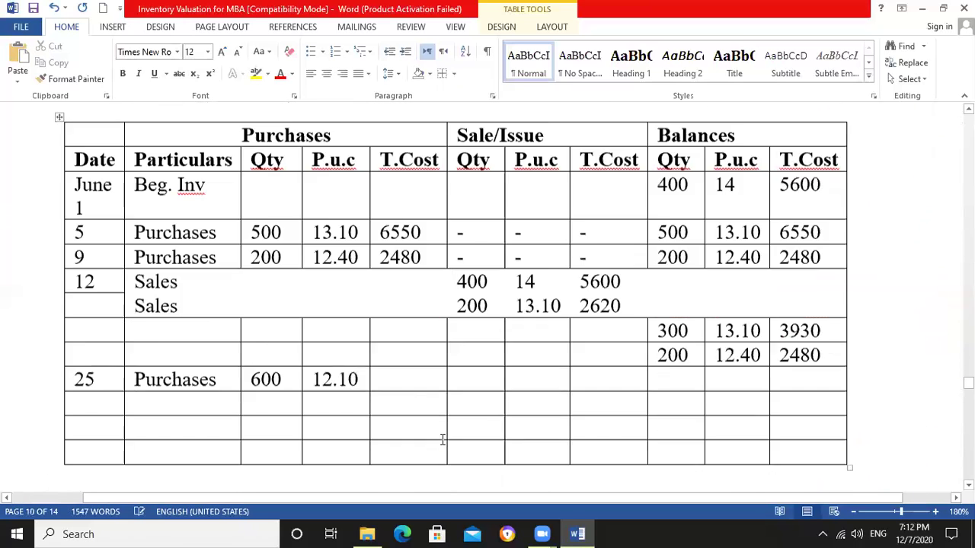
{"action": "scroll", "coordinate": [442, 439], "scroll_direction": "up", "scroll_amount": 3}
{"action": "left_click", "coordinate": [407, 282]}
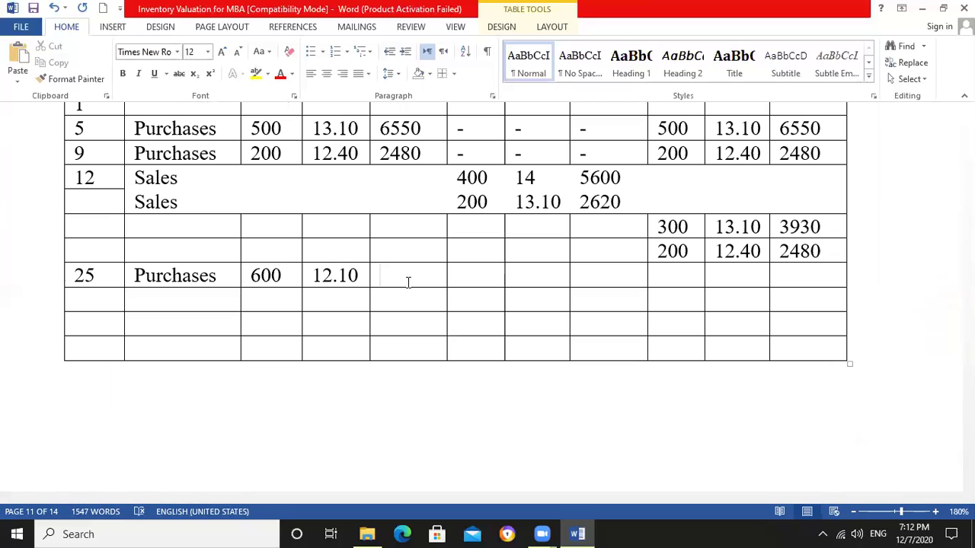
{"action": "type", "text": "7260"}
Step: Fill the Balances columns of the June 25 row with Qty 600, P.u.c 12.10 and T.Cost 7260
{"action": "left_click", "coordinate": [692, 280]}
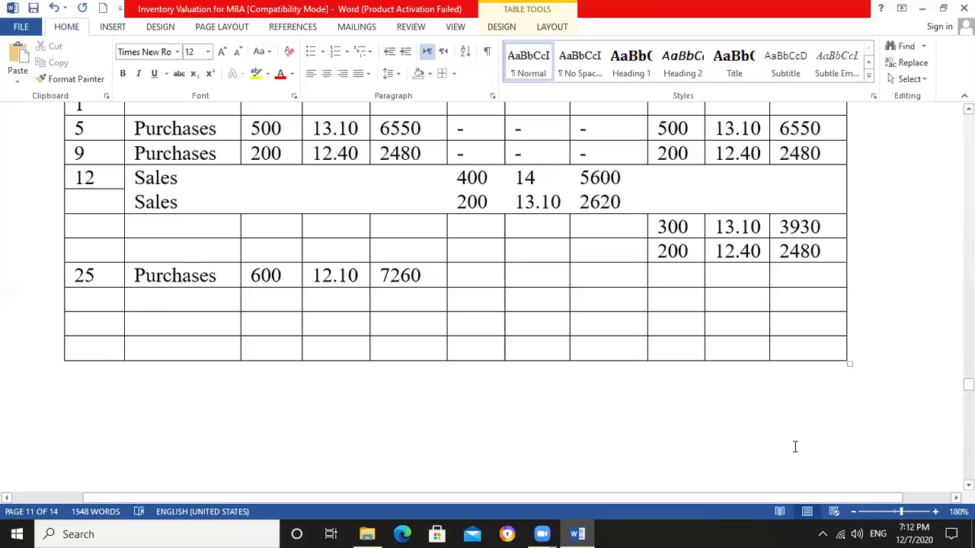
{"action": "type", "text": "600"}
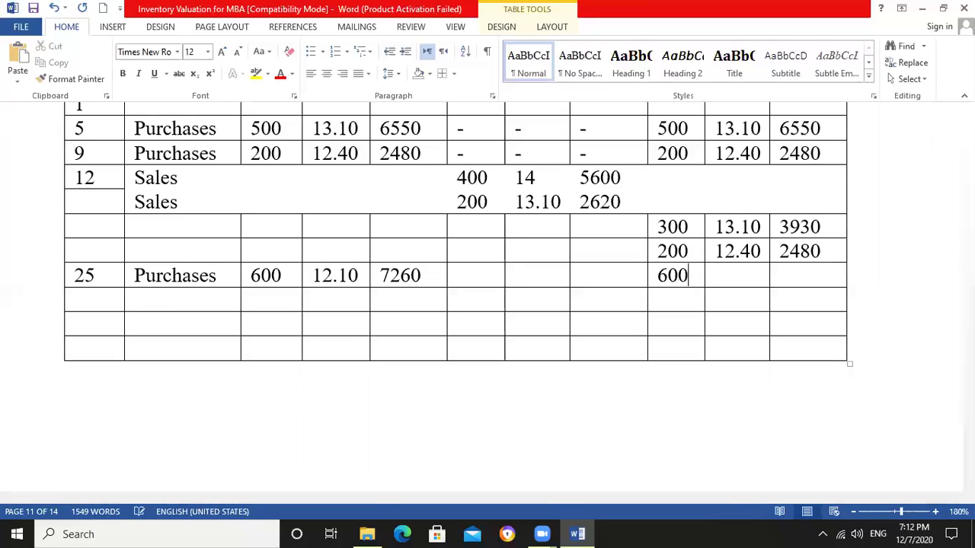
{"action": "key", "text": "Tab"}
{"action": "type", "text": "12.10"}
{"action": "key", "text": "Tab"}
{"action": "type", "text": "7260"}
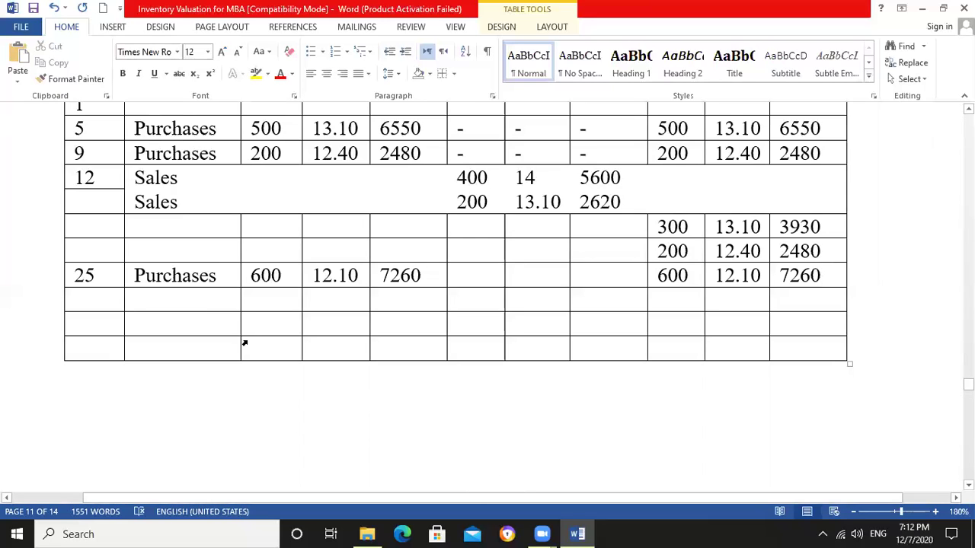
Step: Check the Q7 data for the next transaction and add six empty rows at the end of the inventory table
{"action": "left_click", "coordinate": [120, 302]}
{"action": "scroll", "coordinate": [127, 308], "scroll_direction": "up", "scroll_amount": 8}
{"action": "scroll", "coordinate": [150, 332], "scroll_direction": "up", "scroll_amount": 10}
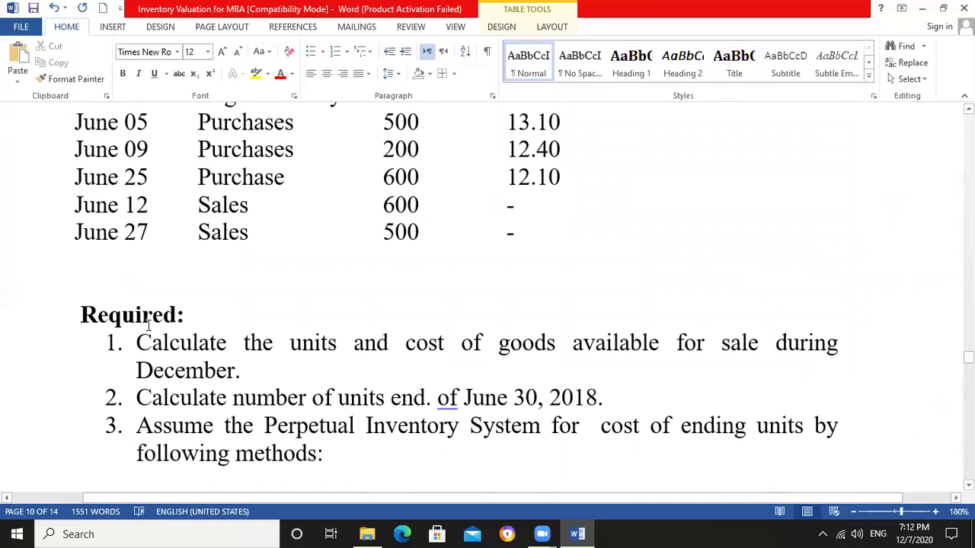
{"action": "scroll", "coordinate": [150, 328], "scroll_direction": "down", "scroll_amount": 18}
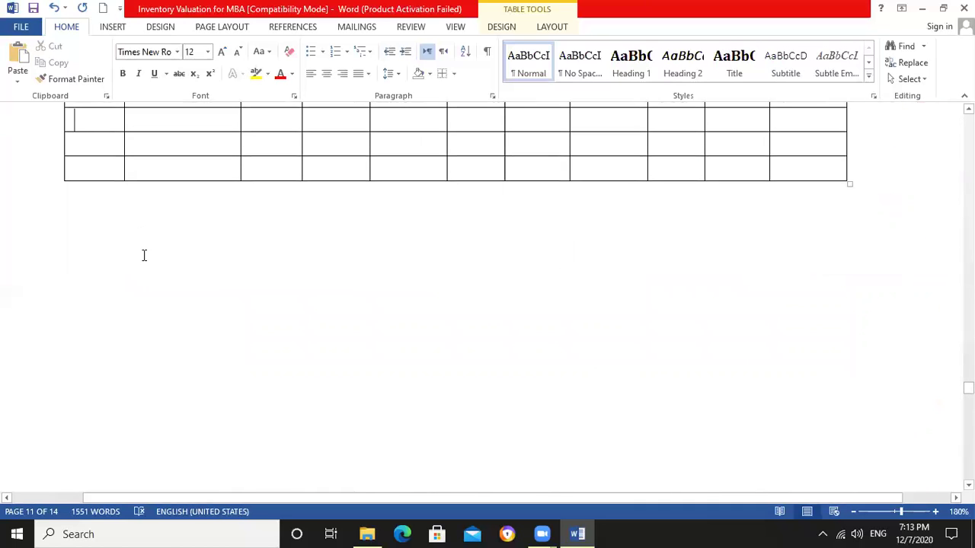
{"action": "key", "text": "Tab"}
{"action": "key", "text": "Tab"}
{"action": "key", "text": "Tab"}
{"action": "key", "text": "Tab"}
{"action": "key", "text": "Tab"}
{"action": "key", "text": "Tab"}
{"action": "key", "text": "Tab"}
{"action": "key", "text": "Tab"}
{"action": "key", "text": "Tab"}
{"action": "key", "text": "Tab"}
{"action": "key", "text": "Tab"}
{"action": "key", "text": "Tab"}
{"action": "key", "text": "Tab"}
{"action": "key", "text": "Tab"}
{"action": "key", "text": "Tab"}
{"action": "key", "text": "Tab"}
{"action": "key", "text": "Tab"}
{"action": "key", "text": "Tab"}
{"action": "key", "text": "Tab"}
{"action": "key", "text": "Tab"}
{"action": "key", "text": "Tab"}
{"action": "key", "text": "Tab"}
{"action": "key", "text": "Tab"}
{"action": "key", "text": "Tab"}
{"action": "key", "text": "Tab"}
{"action": "key", "text": "Tab"}
{"action": "key", "text": "Tab"}
{"action": "key", "text": "Tab"}
{"action": "key", "text": "Tab"}
{"action": "key", "text": "Tab"}
{"action": "key", "text": "Tab"}
{"action": "key", "text": "Tab"}
{"action": "key", "text": "Tab"}
{"action": "key", "text": "Tab"}
{"action": "key", "text": "Tab"}
{"action": "key", "text": "Tab"}
{"action": "key", "text": "Tab"}
{"action": "key", "text": "Tab"}
{"action": "key", "text": "Tab"}
{"action": "key", "text": "Tab"}
{"action": "key", "text": "Tab"}
{"action": "key", "text": "Tab"}
{"action": "key", "text": "Tab"}
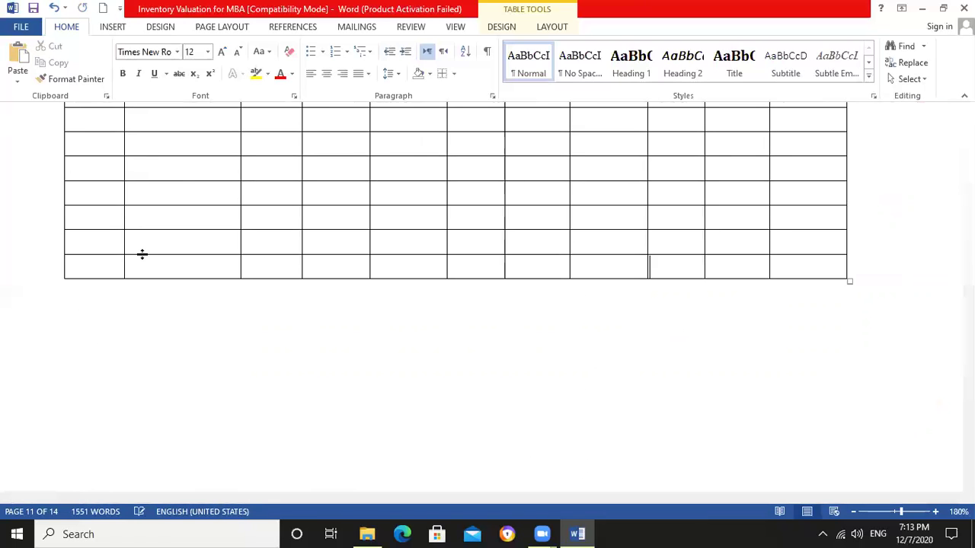
Step: Enter the particulars Sales and the date 27 in the row below the June 25 purchase
{"action": "scroll", "coordinate": [153, 266], "scroll_direction": "up", "scroll_amount": 3}
{"action": "scroll", "coordinate": [153, 272], "scroll_direction": "down", "scroll_amount": 3}
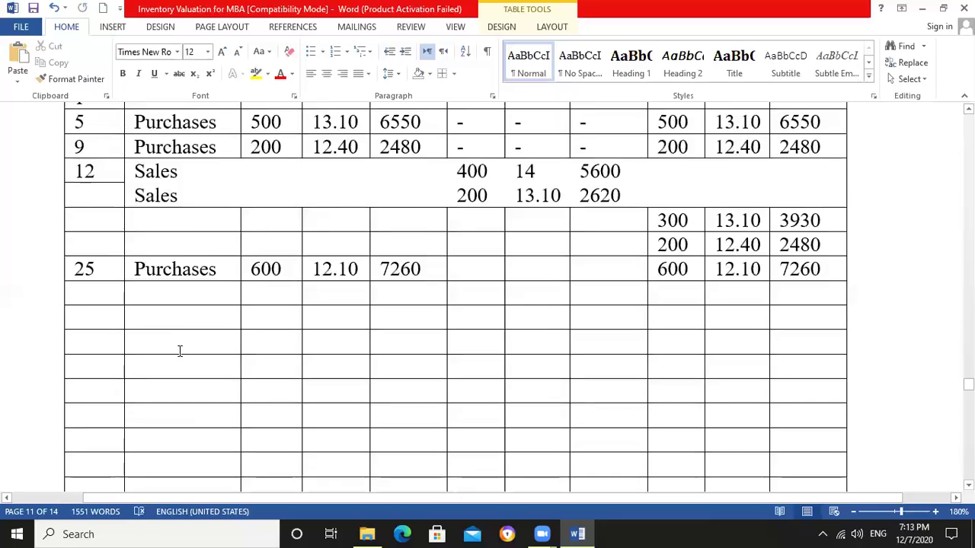
{"action": "left_click", "coordinate": [105, 265]}
{"action": "left_click", "coordinate": [105, 244]}
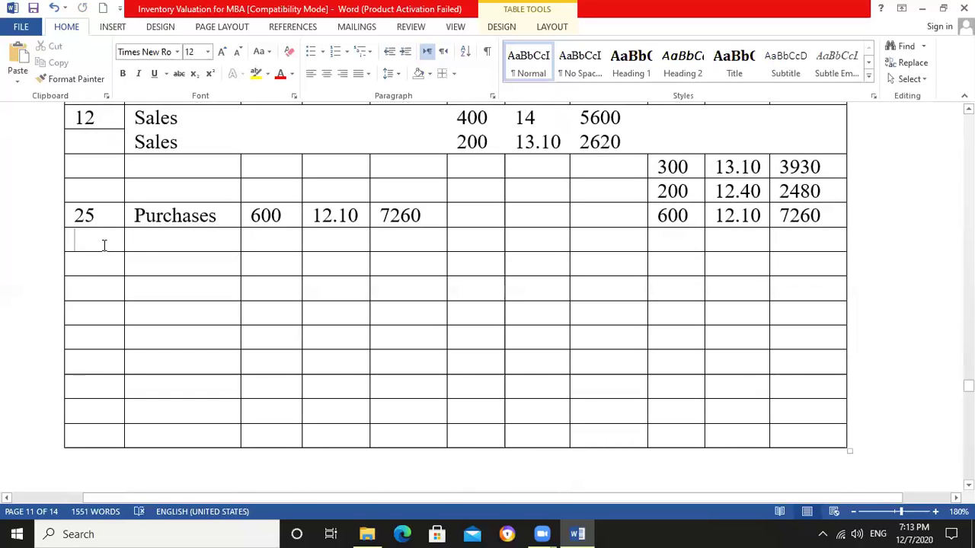
{"action": "left_click", "coordinate": [166, 244]}
{"action": "type", "text": "Sale"}
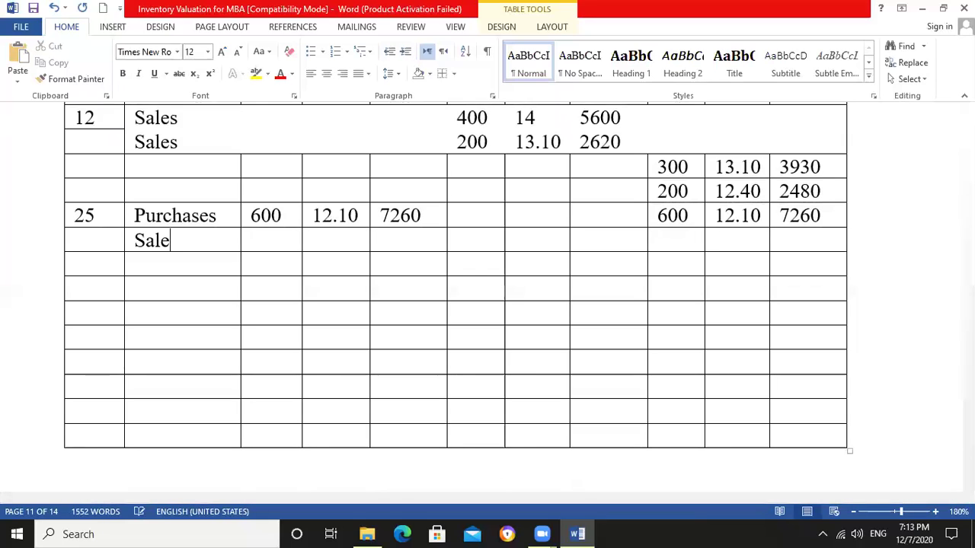
{"action": "type", "text": "s"}
{"action": "left_click", "coordinate": [108, 244]}
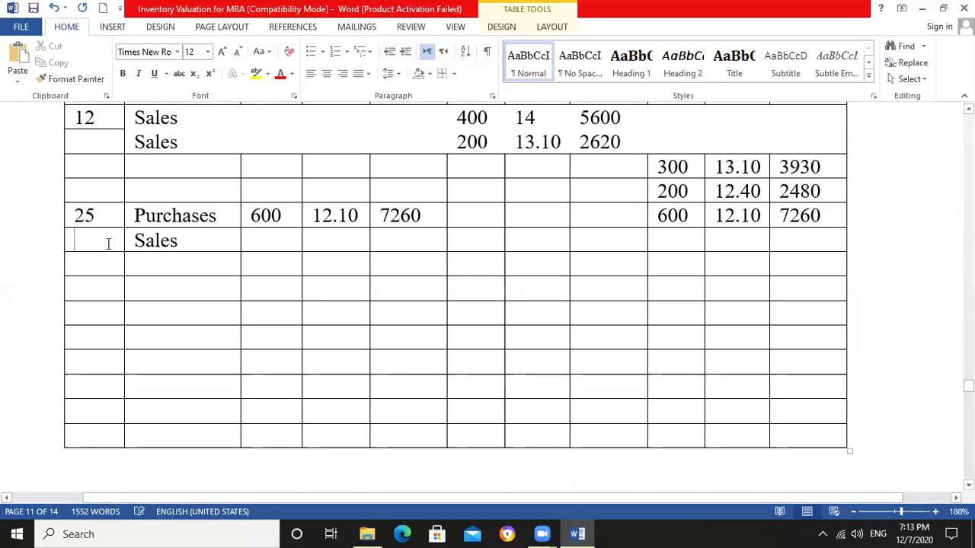
{"action": "type", "text": "27"}
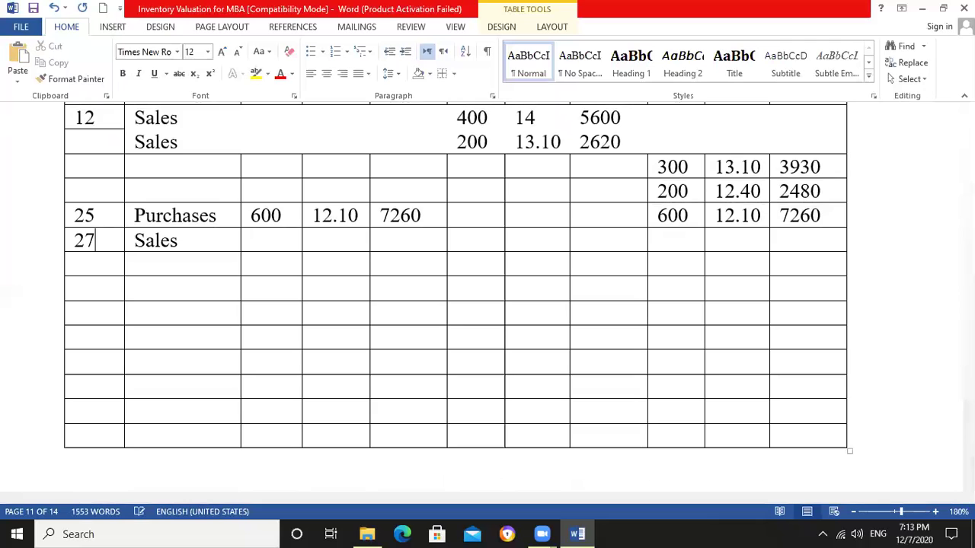
Step: Put a dash in the Qty, P.u.c and T.Cost cells under Purchases in the June 27 Sales row
{"action": "scroll", "coordinate": [302, 281], "scroll_direction": "up", "scroll_amount": 15}
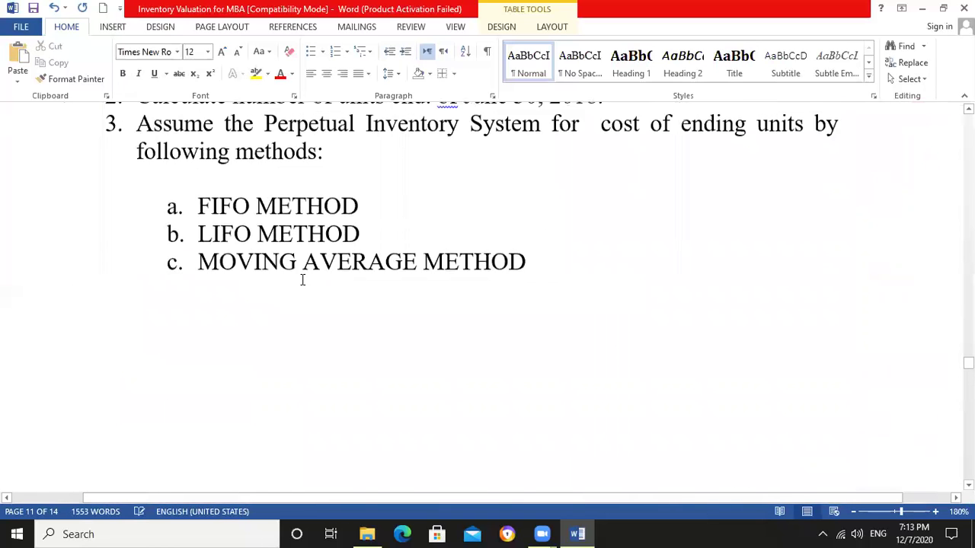
{"action": "scroll", "coordinate": [302, 280], "scroll_direction": "down", "scroll_amount": 15}
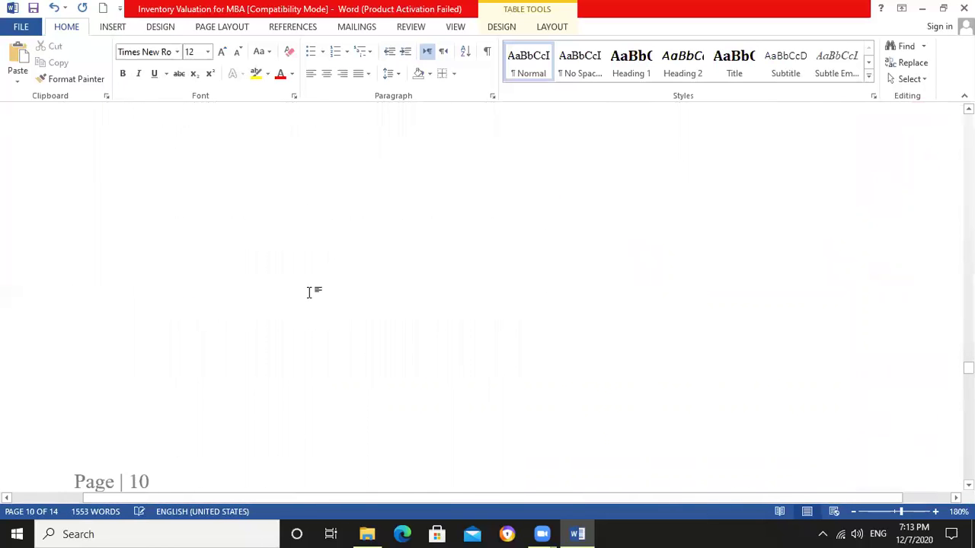
{"action": "left_click", "coordinate": [288, 249]}
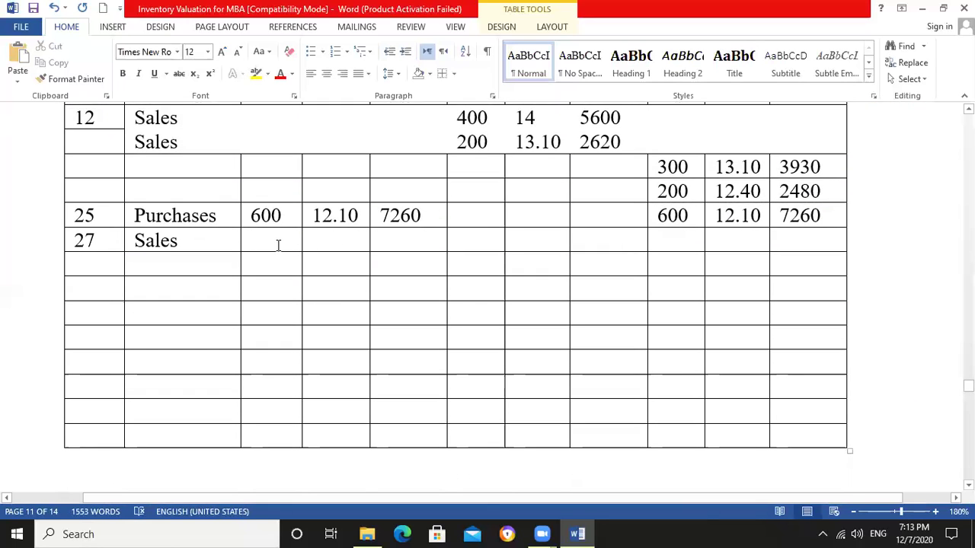
{"action": "type", "text": "-"}
{"action": "left_click", "coordinate": [342, 246]}
{"action": "type", "text": "-"}
{"action": "left_click", "coordinate": [377, 242]}
{"action": "type", "text": "-"}
Step: Fill the Sale/Issue columns of the June 27 Sales row with Qty 300, P.u.c 13.10 and T.Cost 3930
{"action": "left_click", "coordinate": [480, 236]}
{"action": "left_click", "coordinate": [536, 239]}
{"action": "left_click", "coordinate": [587, 236]}
{"action": "left_click", "coordinate": [492, 239]}
{"action": "type", "text": "300"}
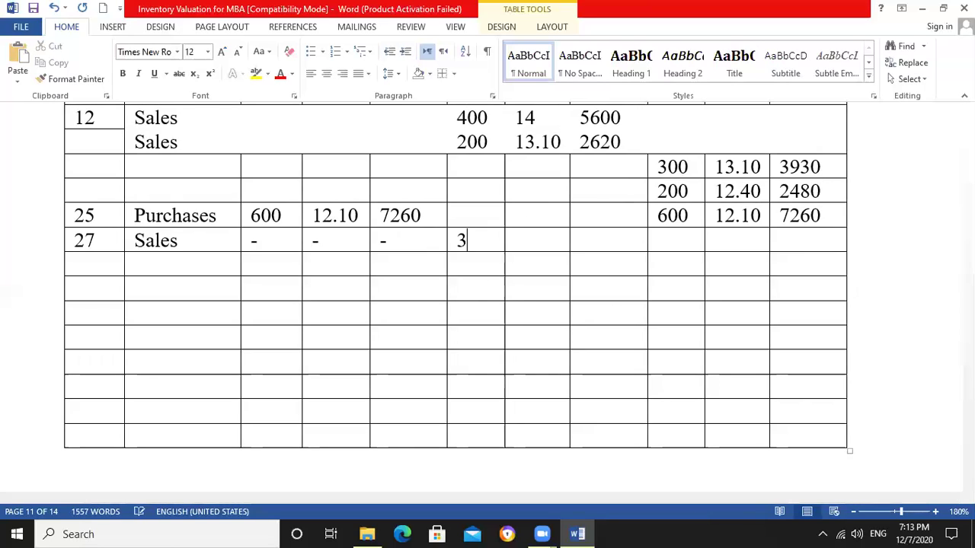
{"action": "left_click", "coordinate": [535, 239]}
{"action": "type", "text": "13.1"}
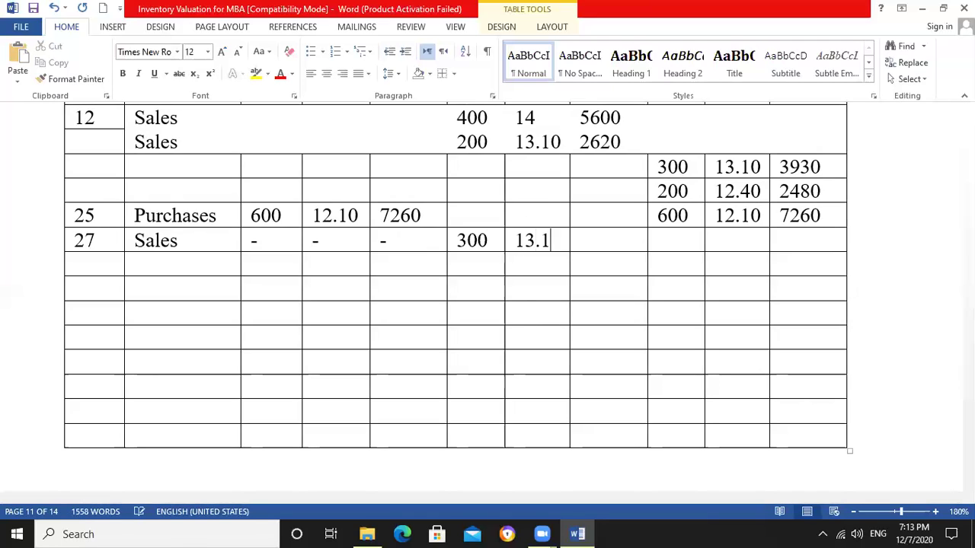
{"action": "type", "text": "0"}
{"action": "left_click", "coordinate": [563, 266]}
{"action": "left_click", "coordinate": [474, 267]}
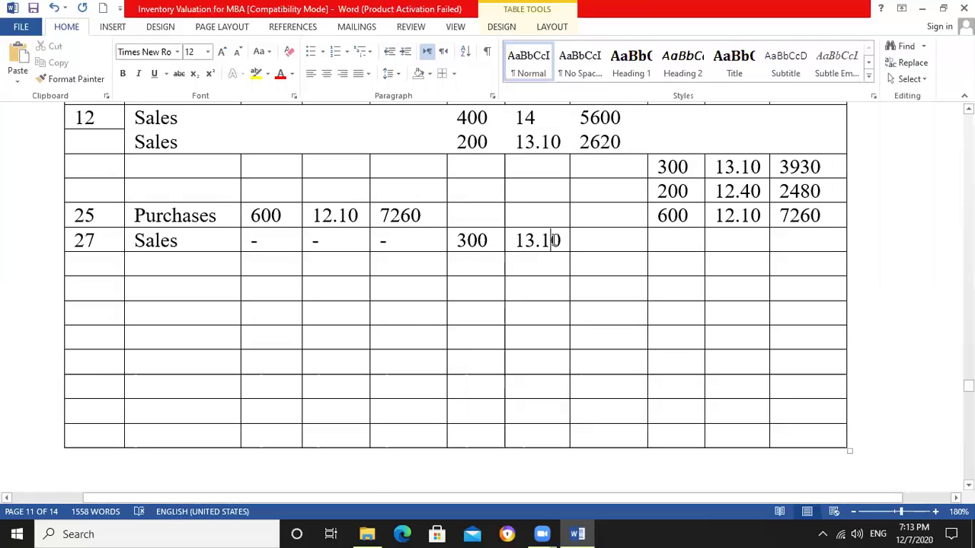
{"action": "left_click", "coordinate": [551, 240]}
{"action": "type", "text": "3"}
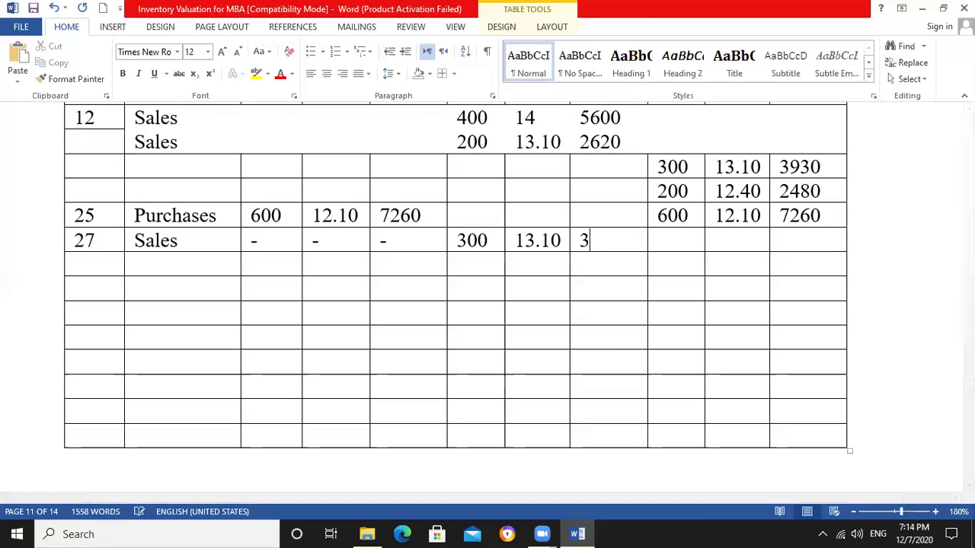
{"action": "type", "text": "930"}
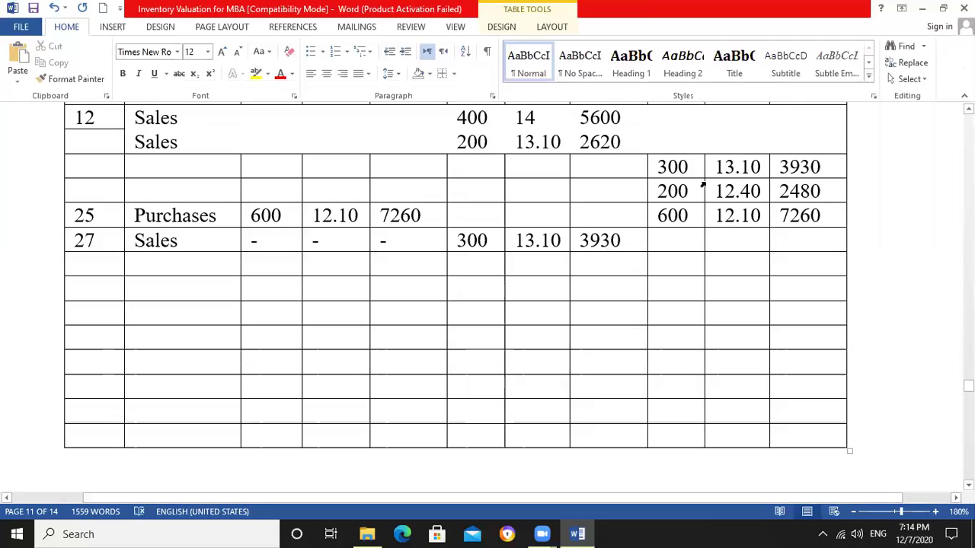
Step: Add a second Sale/Issue line under the June 27 sale with Qty 200, P.u.c 12.40 and T.Cost 2480
{"action": "type", "text": "200"}
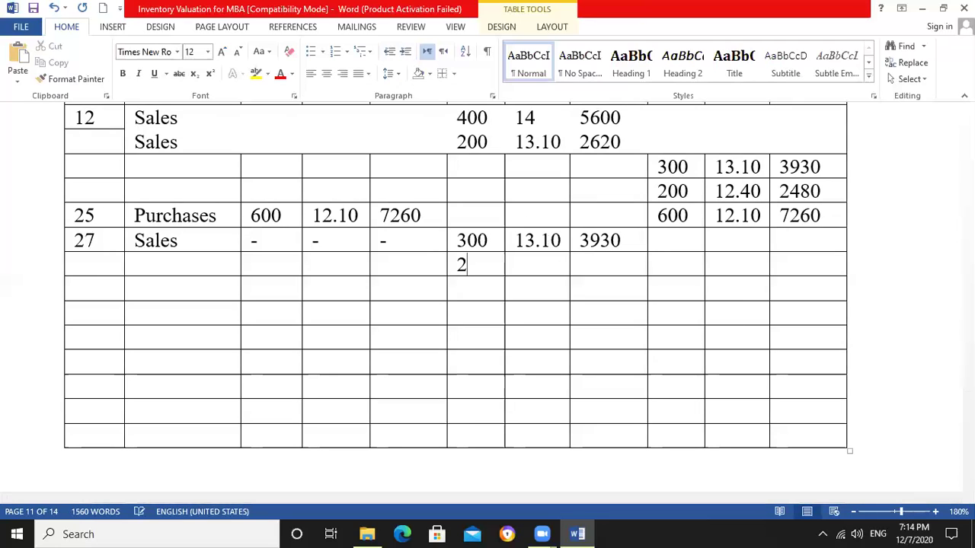
{"action": "left_click", "coordinate": [541, 268]}
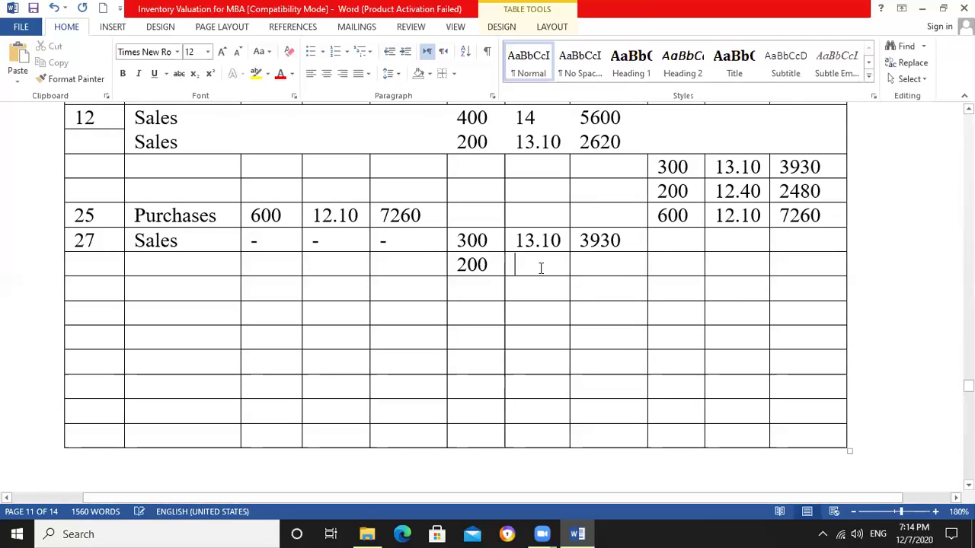
{"action": "type", "text": "12."}
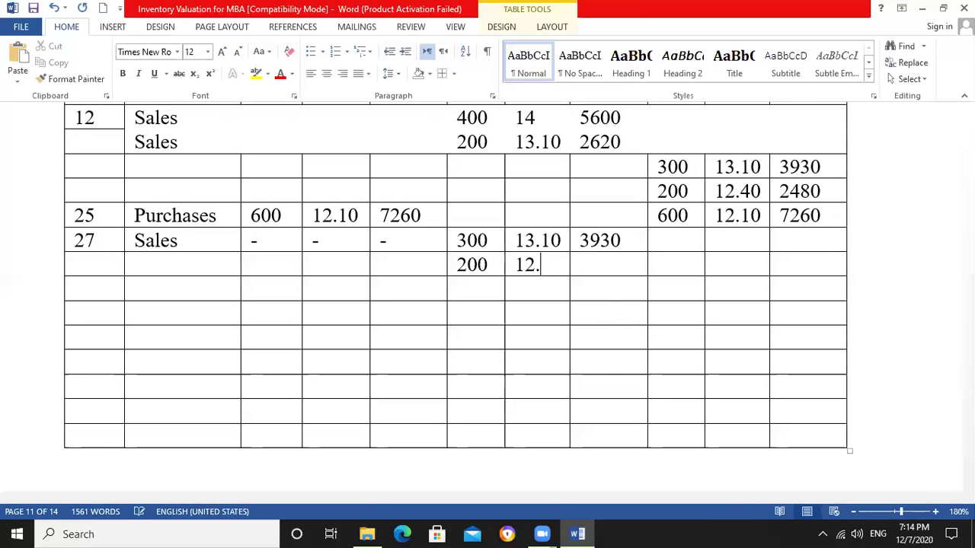
{"action": "type", "text": "440"}
{"action": "key", "text": "BackSpace"}
{"action": "key", "text": "BackSpace"}
{"action": "type", "text": "0"}
{"action": "key", "text": "Tab"}
{"action": "type", "text": "25"}
{"action": "key", "text": "BackSpace"}
{"action": "type", "text": "480"}
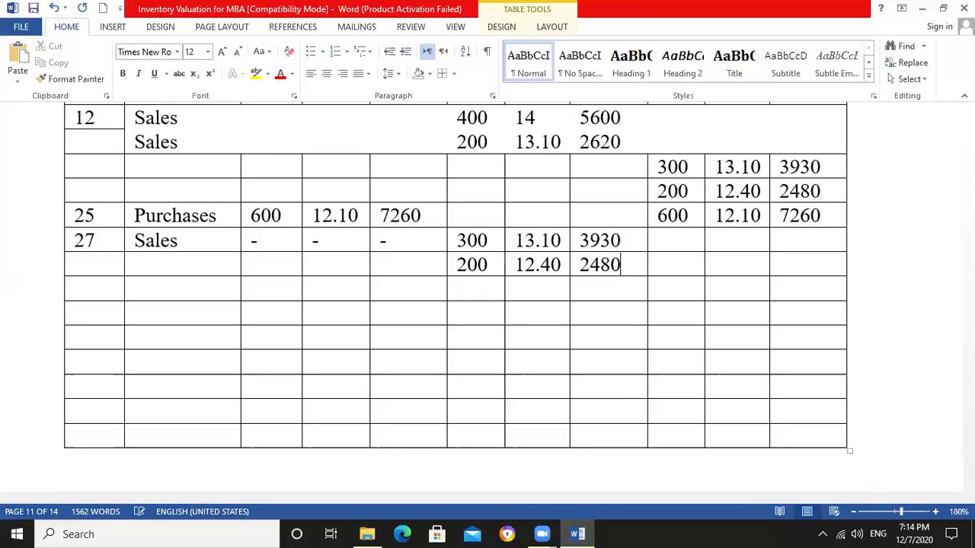
Step: Remove the inner borders from the two June 27 sales rows, from the Particulars column through the Balances columns
{"action": "left_click", "coordinate": [678, 290]}
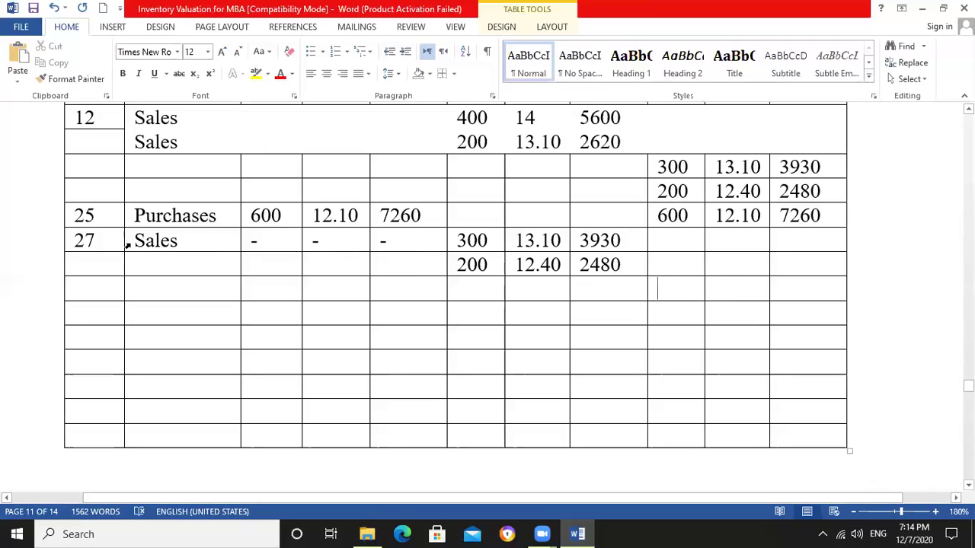
{"action": "mouse_move", "coordinate": [125, 243]}
{"action": "left_mouse_down"}
{"action": "mouse_move", "coordinate": [457, 244]}
{"action": "mouse_move", "coordinate": [808, 269]}
{"action": "left_mouse_up"}
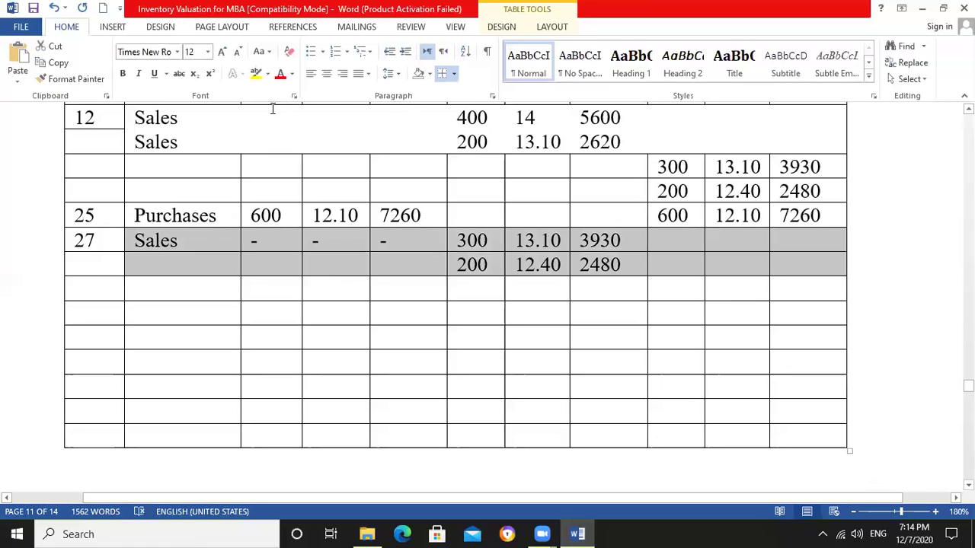
{"action": "left_click", "coordinate": [442, 73]}
{"action": "left_click", "coordinate": [628, 297]}
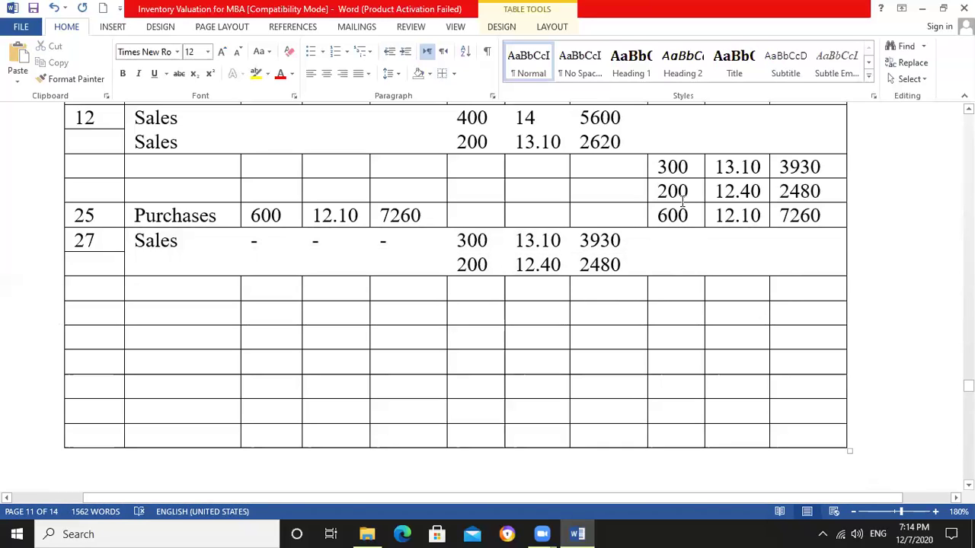
Step: Fill the Balances columns of the row below the June 27 sales with Qty 600, P.u.c 12.10 and T.Cost 7260
{"action": "left_click", "coordinate": [685, 292]}
{"action": "type", "text": "6000"}
{"action": "key", "text": "BackSpace"}
{"action": "key", "text": "Tab"}
{"action": "type", "text": "12.10"}
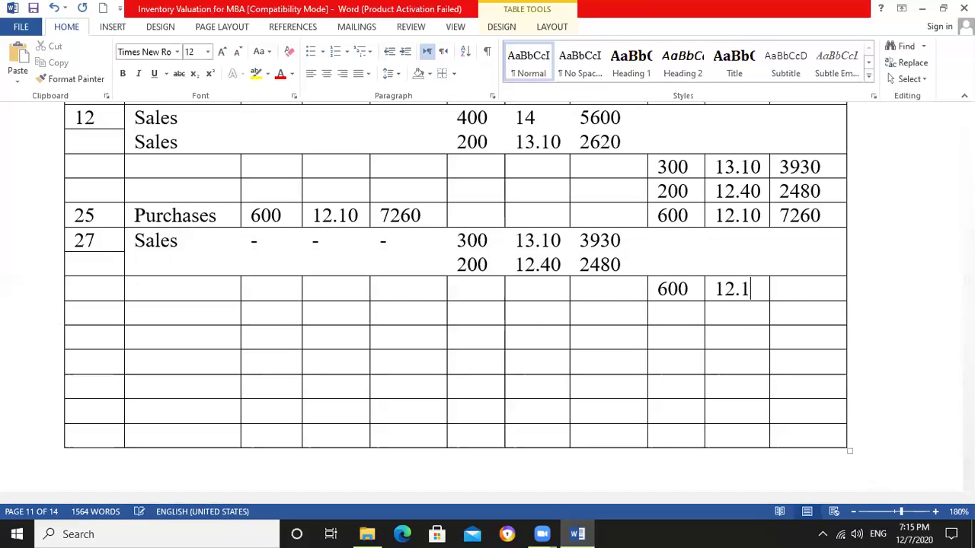
{"action": "left_click", "coordinate": [806, 295]}
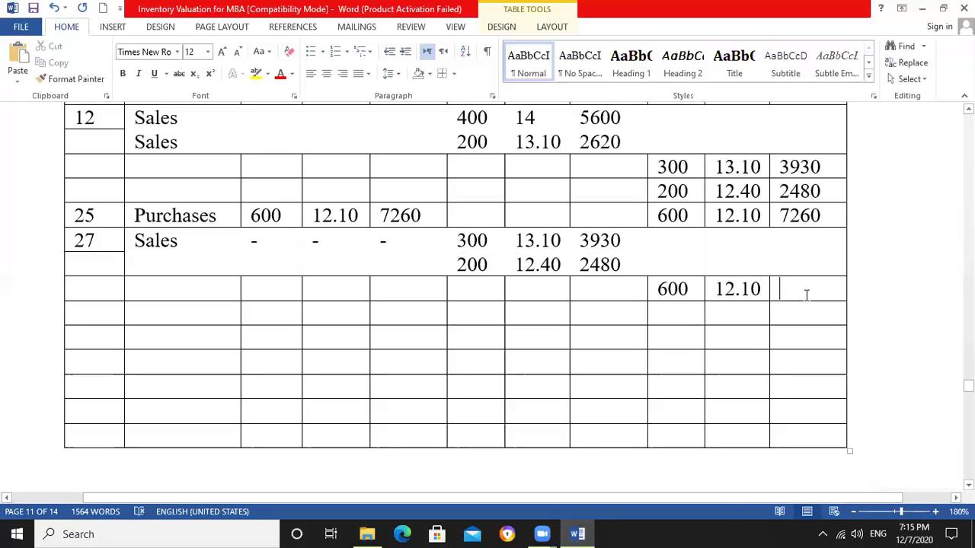
{"action": "type", "text": "72"}
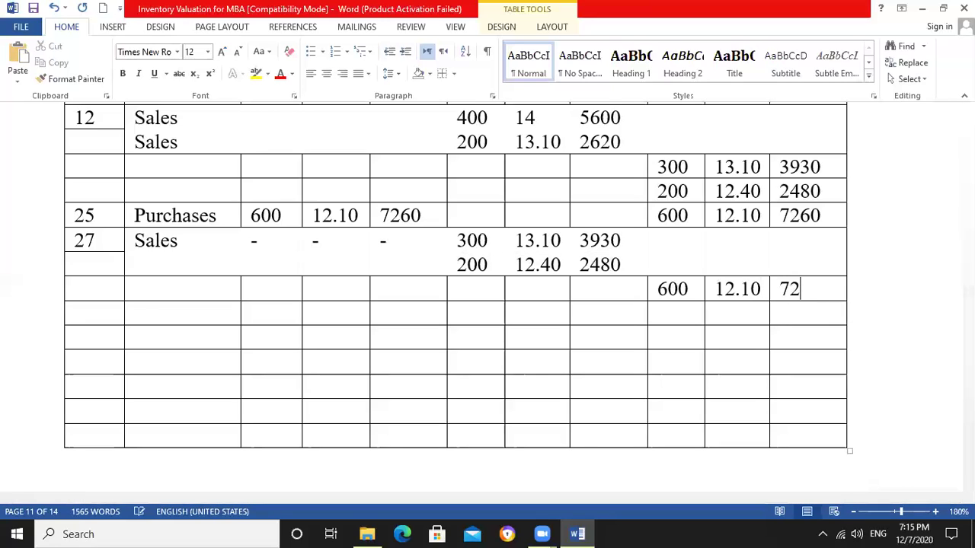
{"action": "type", "text": "60"}
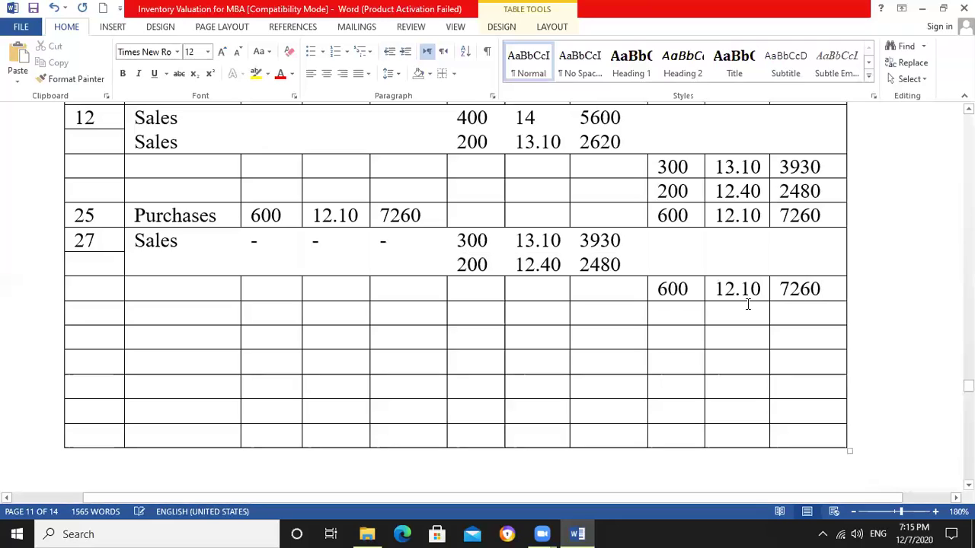
Step: Delete three of the spare empty rows at the end of the inventory table
{"action": "left_click", "coordinate": [699, 308]}
{"action": "left_click_drag", "start_coordinate": [118, 366], "coordinate": [420, 409]}
{"action": "right_click", "coordinate": [420, 409]}
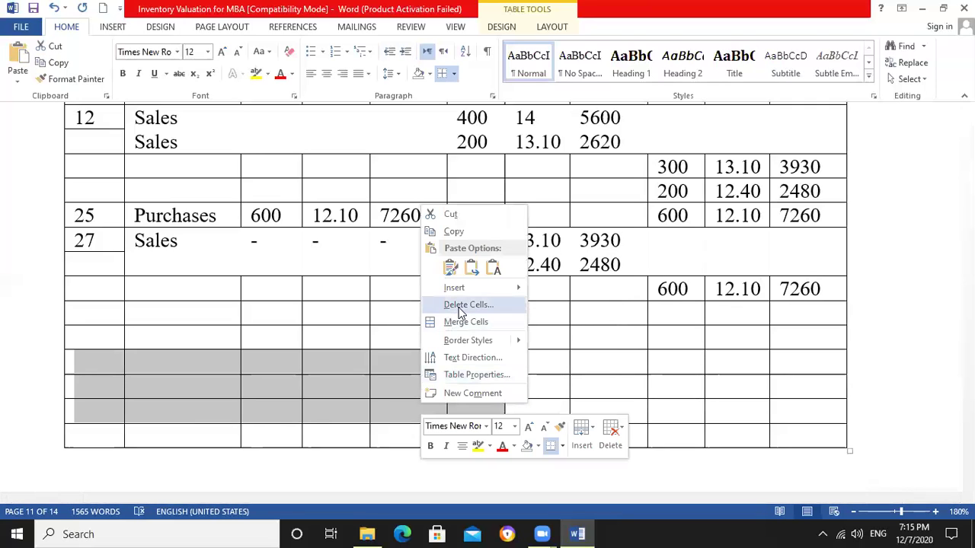
{"action": "left_click", "coordinate": [481, 306]}
{"action": "left_click", "coordinate": [480, 256]}
{"action": "left_click", "coordinate": [462, 289]}
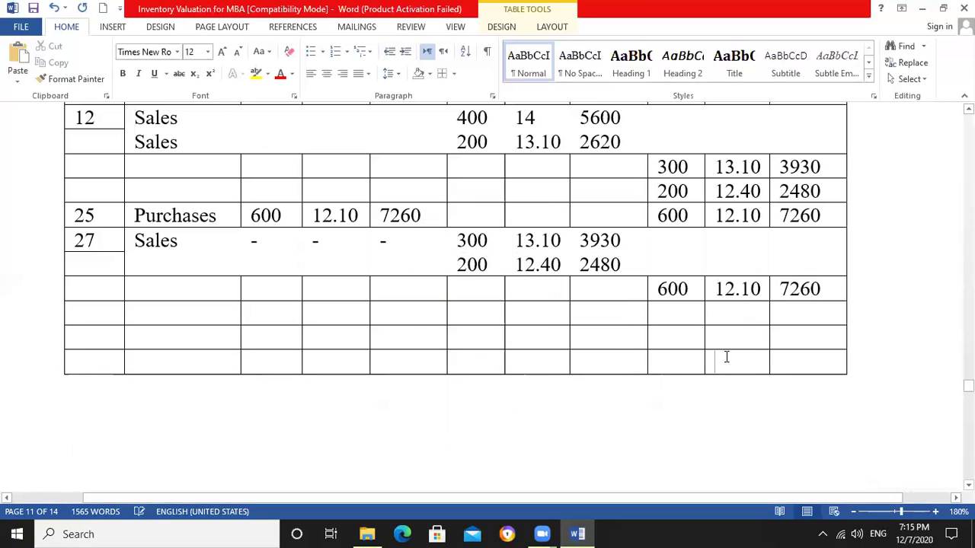
Step: Review the table entries and enter the Balances totals, Qty 600 and T.Cost 7260, in the second empty row below the last balance
{"action": "left_click", "coordinate": [690, 291]}
{"action": "scroll", "coordinate": [281, 358], "scroll_direction": "up", "scroll_amount": 5}
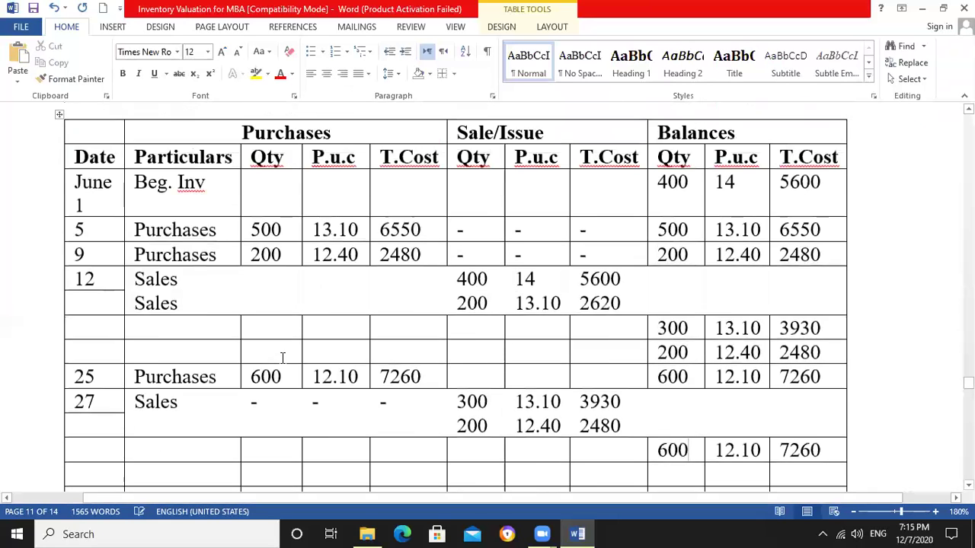
{"action": "left_click", "coordinate": [287, 328]}
{"action": "scroll", "coordinate": [557, 327], "scroll_direction": "down", "scroll_amount": 3}
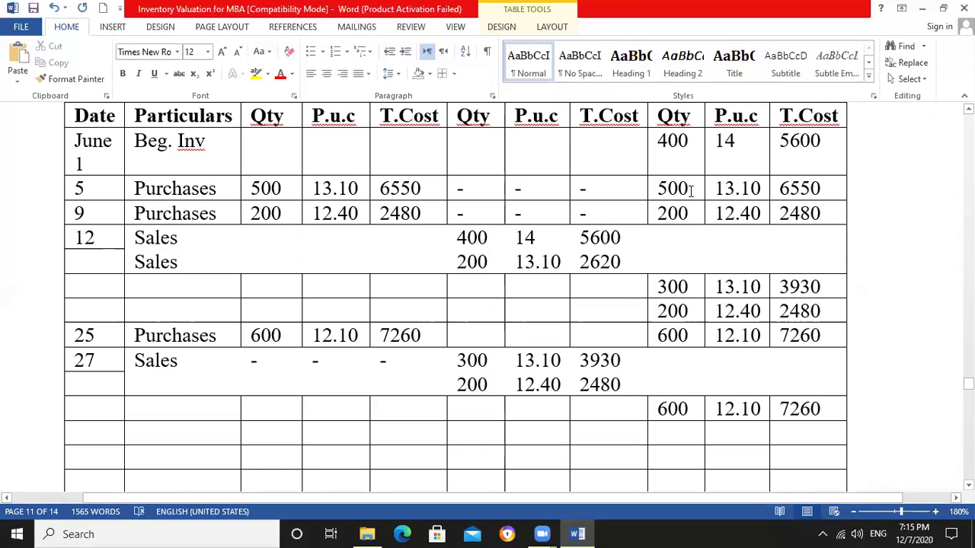
{"action": "scroll", "coordinate": [655, 366], "scroll_direction": "down", "scroll_amount": 3}
{"action": "left_click", "coordinate": [687, 311]}
{"action": "left_click", "coordinate": [684, 342]}
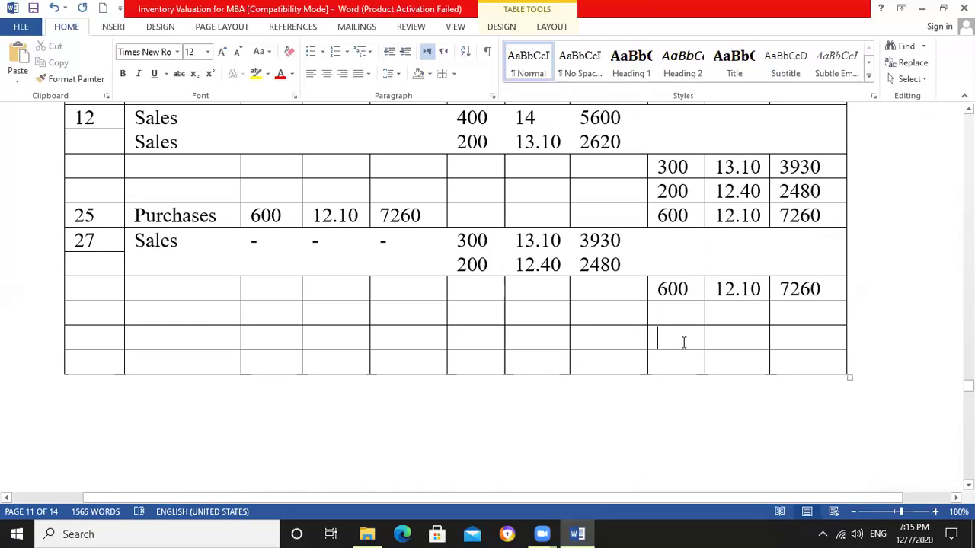
{"action": "type", "text": "600"}
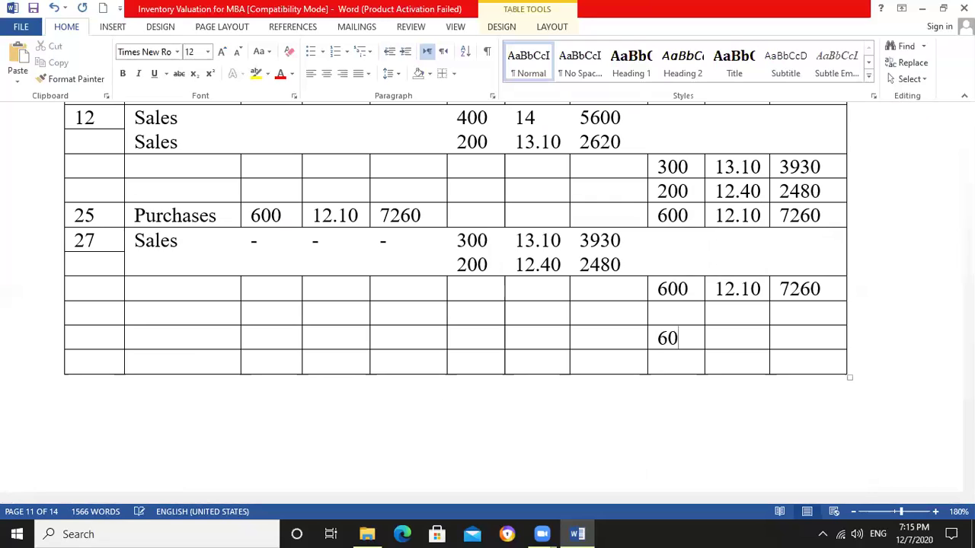
{"action": "key", "text": "Tab"}
{"action": "key", "text": "Tab"}
{"action": "type", "text": "7260"}
Step: Enter the Purchases totals in the totals row, with Qty 1300 and T.Cost 16290
{"action": "left_click", "coordinate": [191, 343]}
{"action": "left_click", "coordinate": [262, 344]}
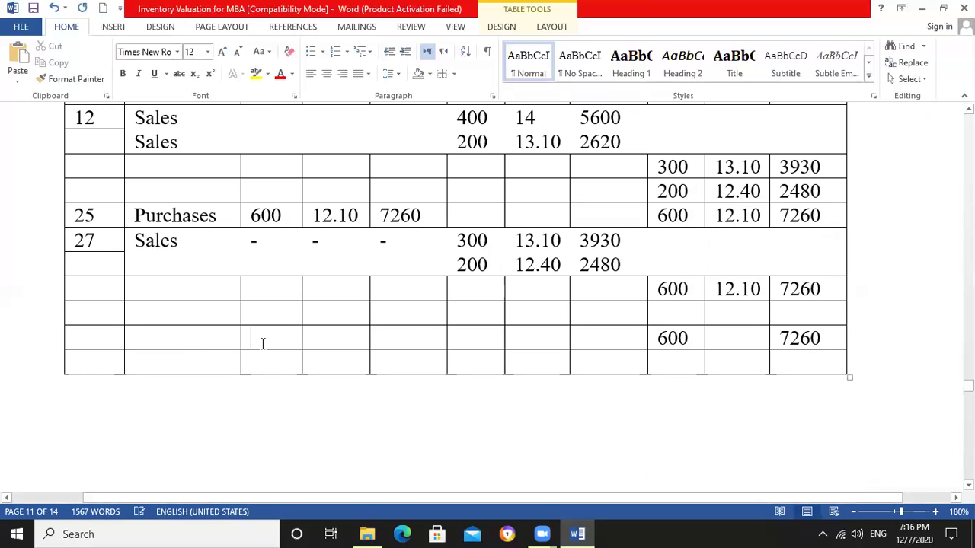
{"action": "scroll", "coordinate": [270, 342], "scroll_direction": "up", "scroll_amount": 3}
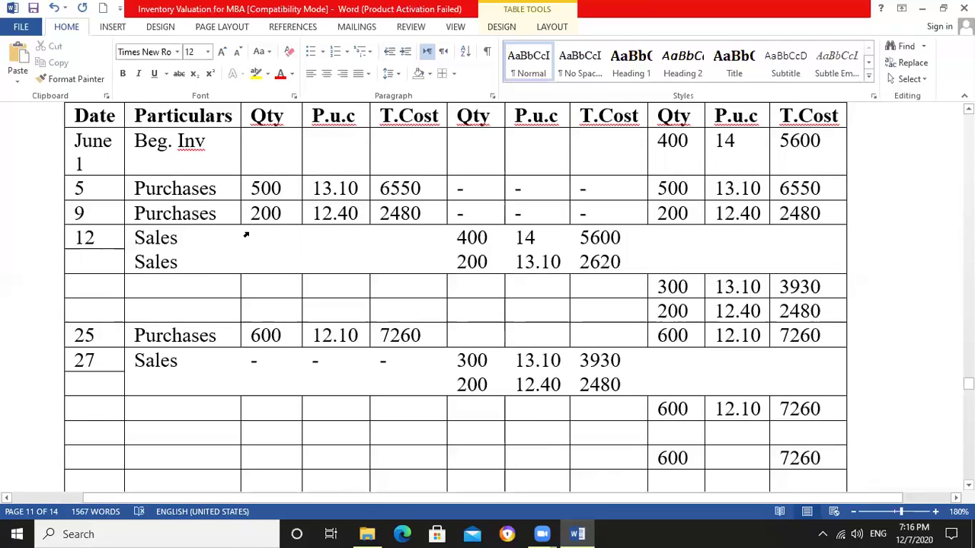
{"action": "left_click", "coordinate": [291, 338]}
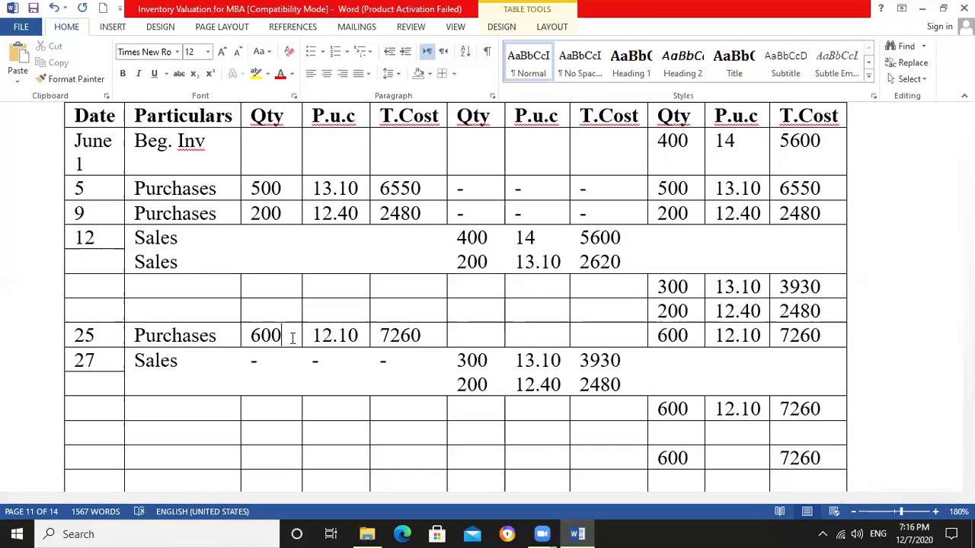
{"action": "left_click", "coordinate": [283, 461]}
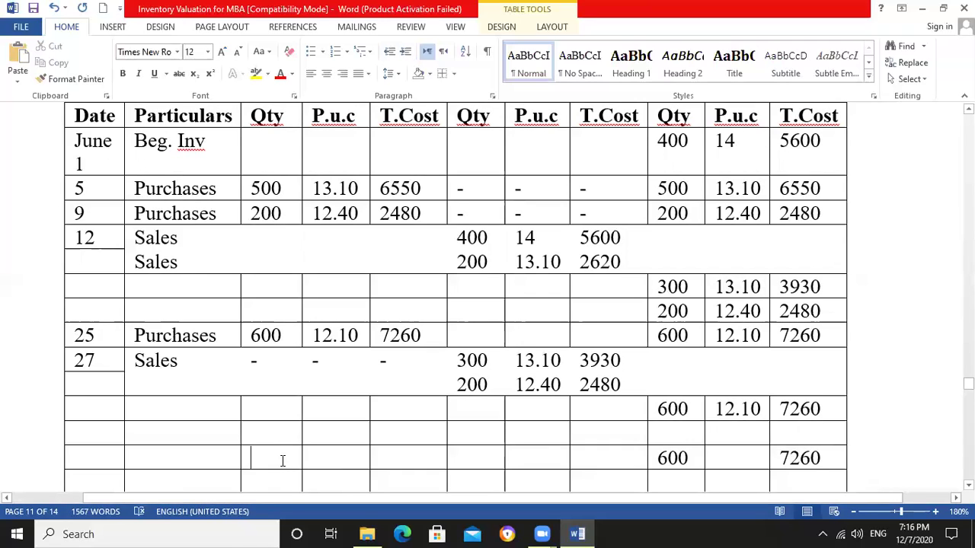
{"action": "type", "text": "1300"}
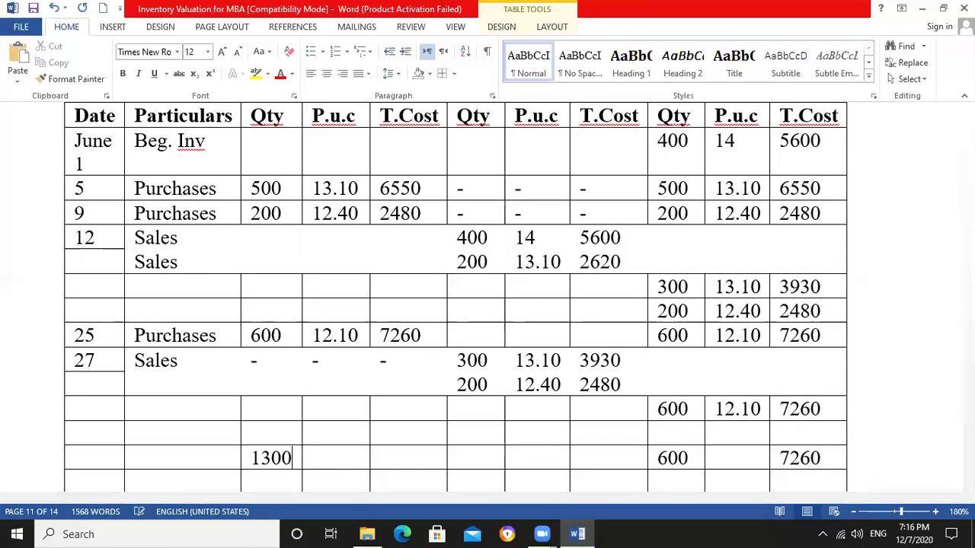
{"action": "scroll", "coordinate": [279, 457], "scroll_direction": "down", "scroll_amount": 2}
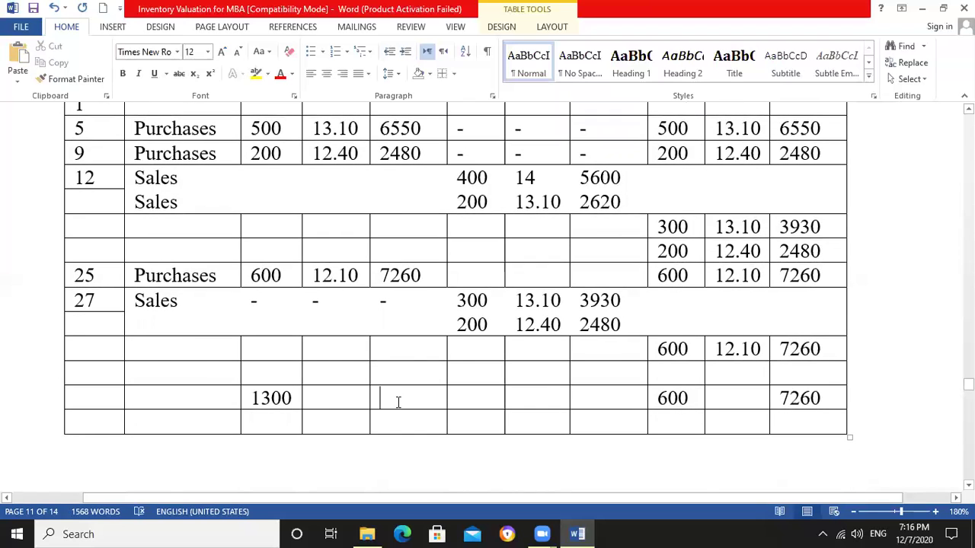
{"action": "scroll", "coordinate": [397, 402], "scroll_direction": "up", "scroll_amount": 2}
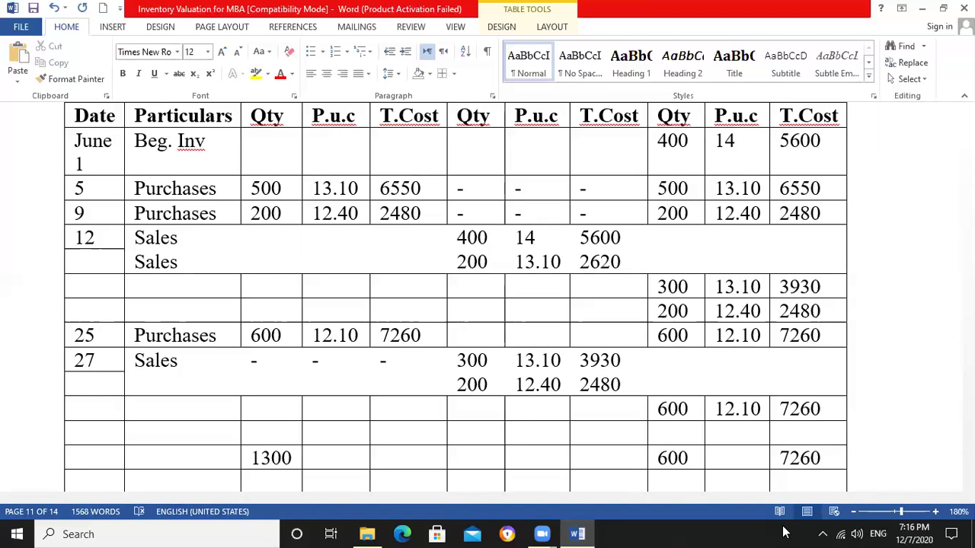
{"action": "type", "text": "16290"}
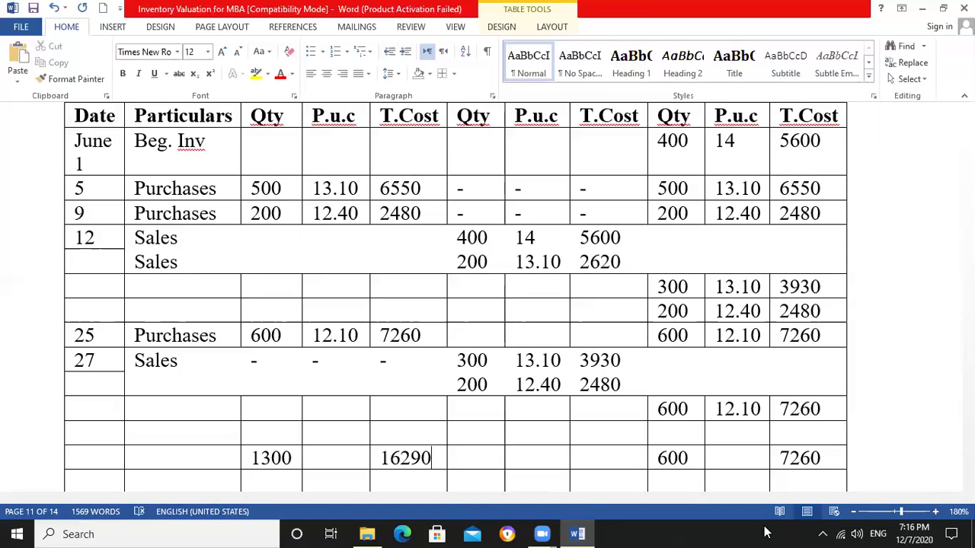
Step: Enter the Sale/Issue totals in the totals row, with Qty 1100 and T.Cost 14630
{"action": "left_click", "coordinate": [491, 457]}
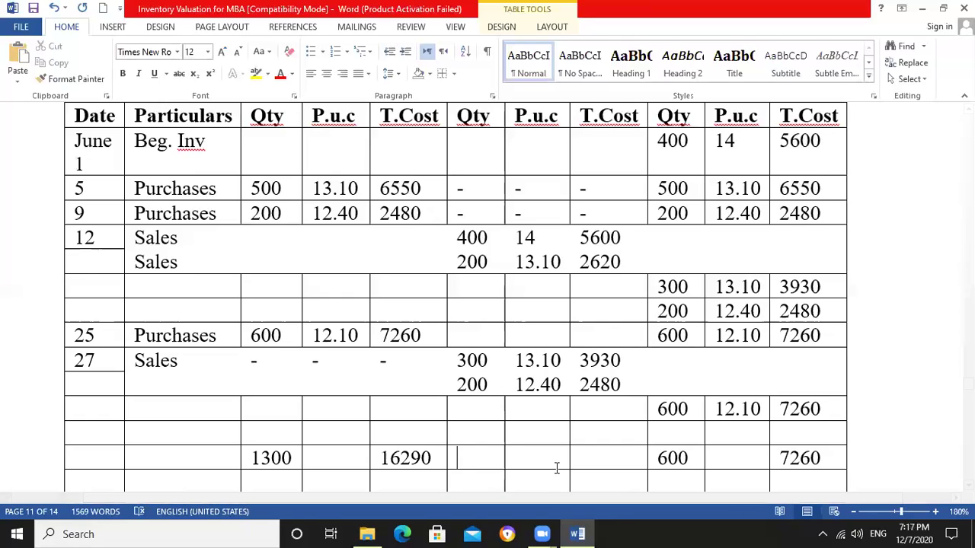
{"action": "type", "text": "1100"}
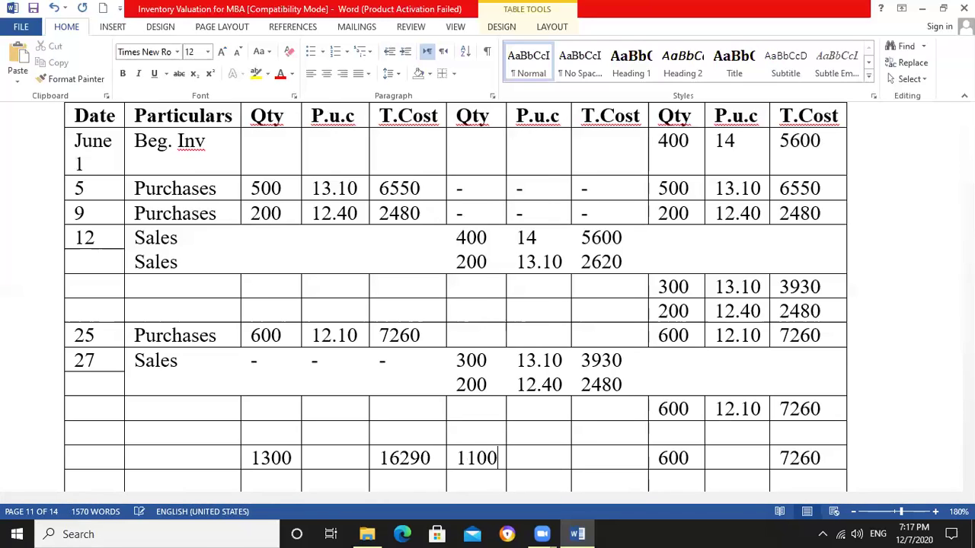
{"action": "left_click", "coordinate": [292, 457]}
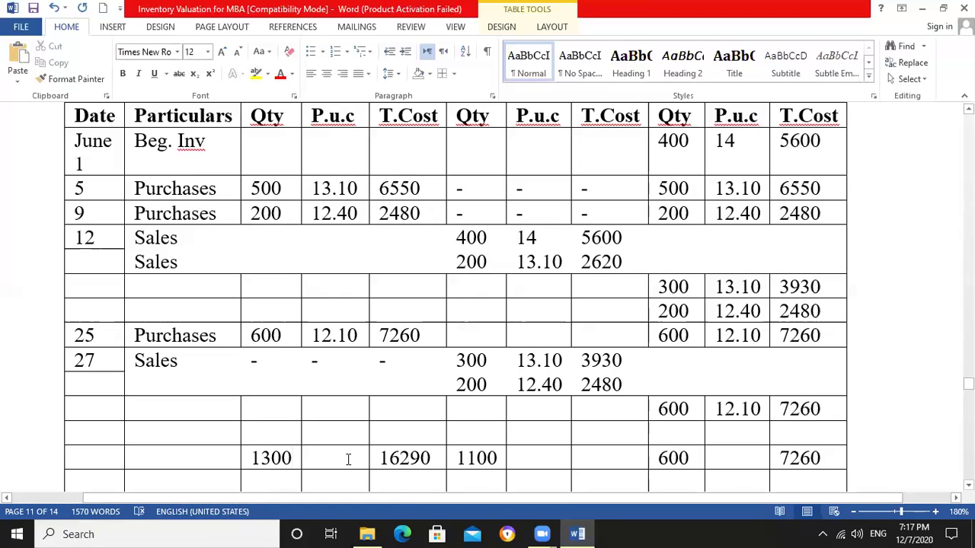
{"action": "left_click", "coordinate": [556, 459]}
{"action": "left_click", "coordinate": [601, 455]}
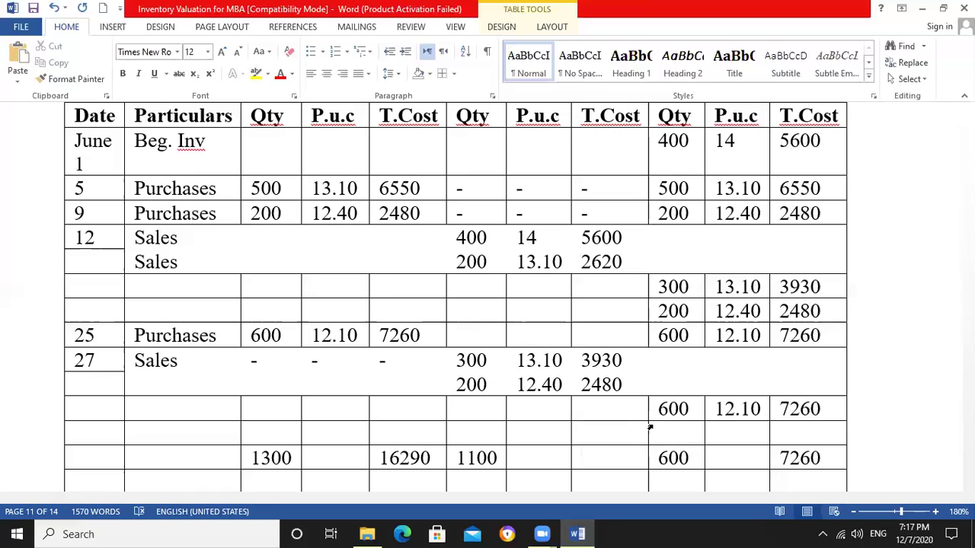
{"action": "type", "text": "14630"}
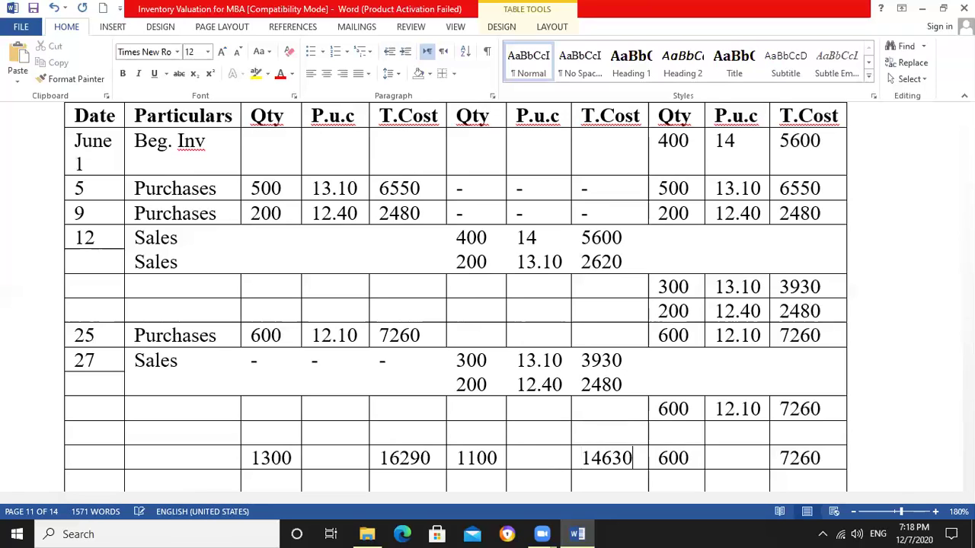
Step: Make the figures in the totals row bold across the Purchases, Sale/Issue and Balances columns
{"action": "scroll", "coordinate": [542, 452], "scroll_direction": "down", "scroll_amount": 3}
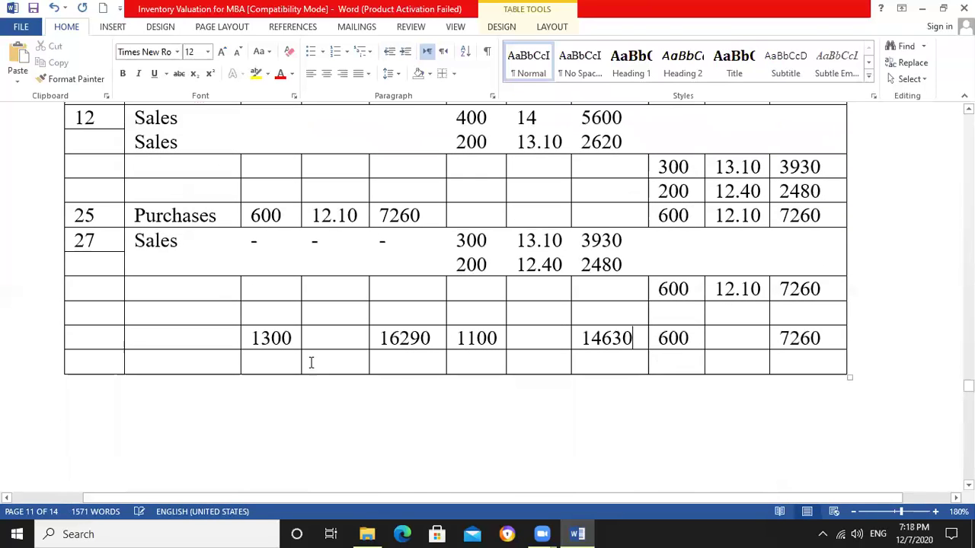
{"action": "left_click_drag", "start_coordinate": [253, 338], "coordinate": [854, 338]}
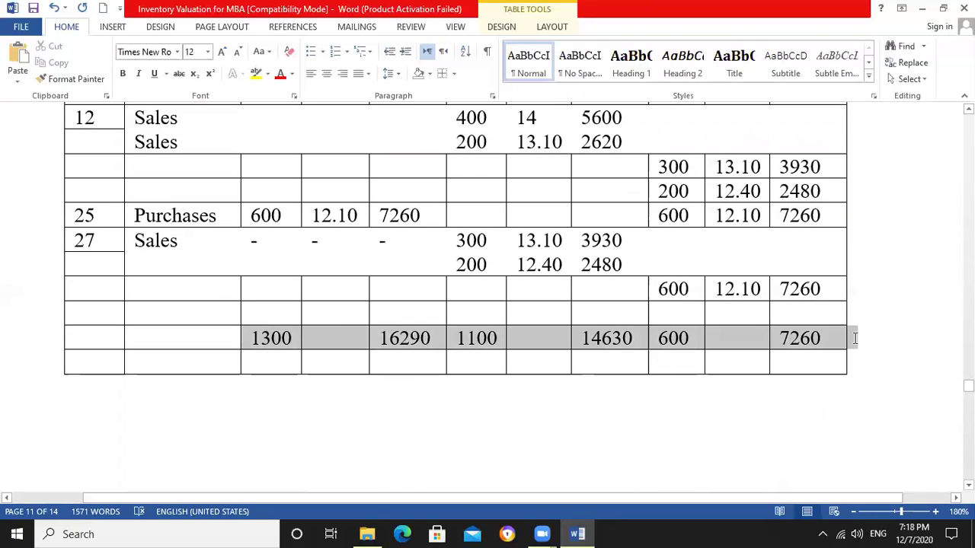
{"action": "left_click", "coordinate": [122, 77]}
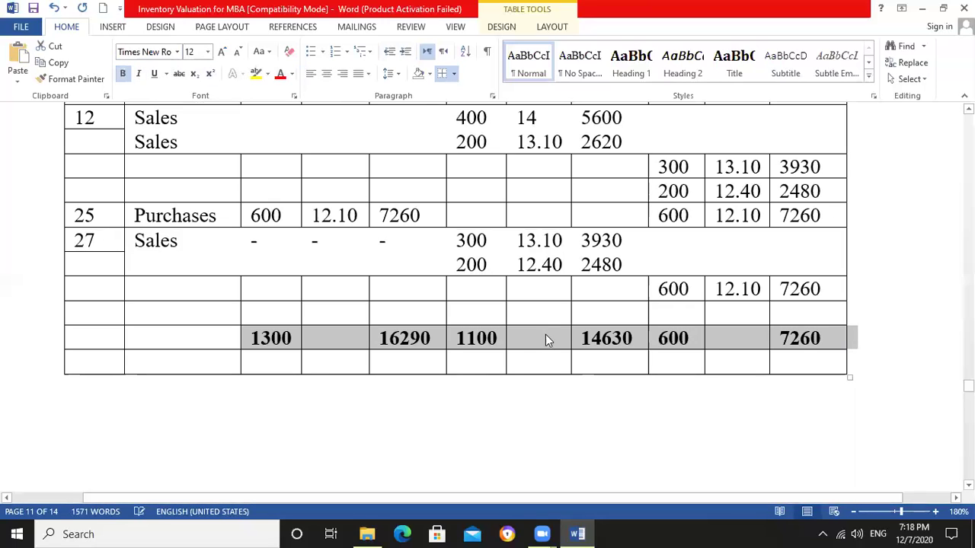
{"action": "left_click", "coordinate": [461, 398]}
Step: Add thousands separators to the three T.Cost totals so they read 16,290, 14,630 and 7,260
{"action": "left_click", "coordinate": [293, 340]}
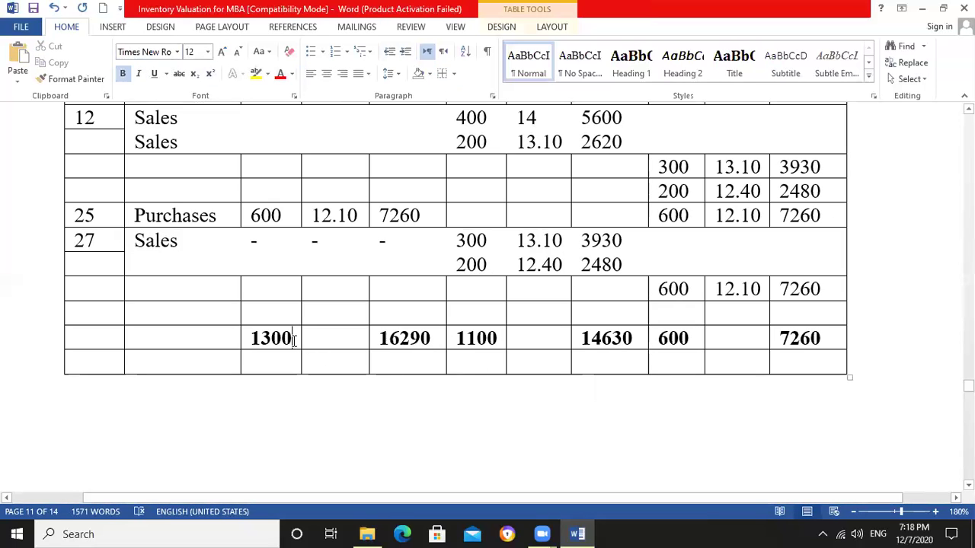
{"action": "left_click", "coordinate": [399, 340]}
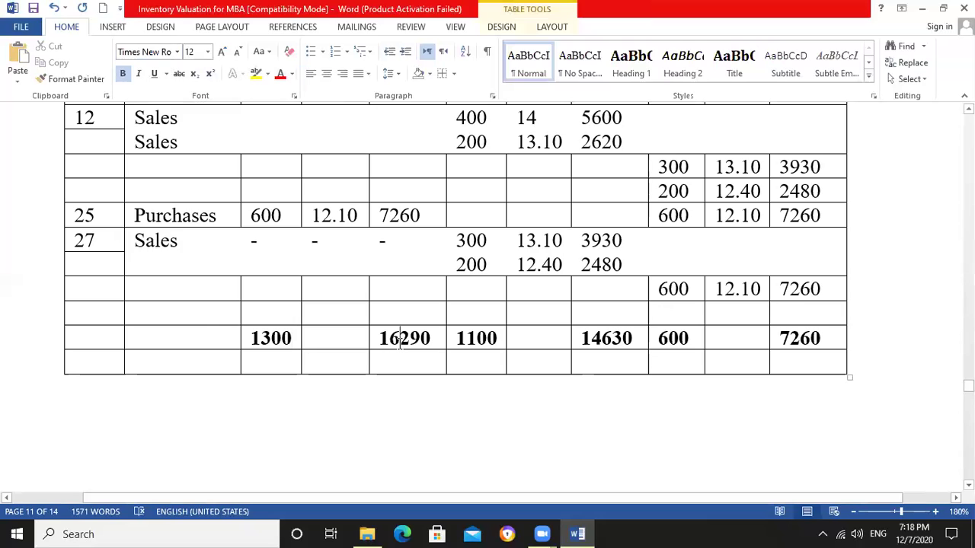
{"action": "type", "text": ","}
{"action": "left_click", "coordinate": [499, 339]}
{"action": "left_click", "coordinate": [602, 338]}
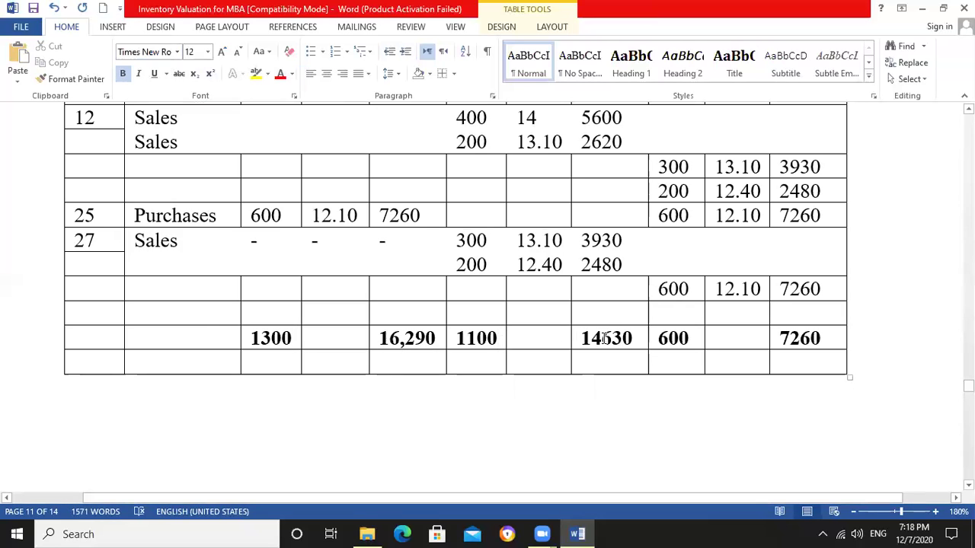
{"action": "type", "text": ","}
{"action": "left_click", "coordinate": [424, 355]}
{"action": "left_click", "coordinate": [424, 338]}
{"action": "left_click", "coordinate": [616, 338]}
{"action": "left_click", "coordinate": [791, 340]}
{"action": "type", "text": ","}
{"action": "left_click", "coordinate": [806, 364]}
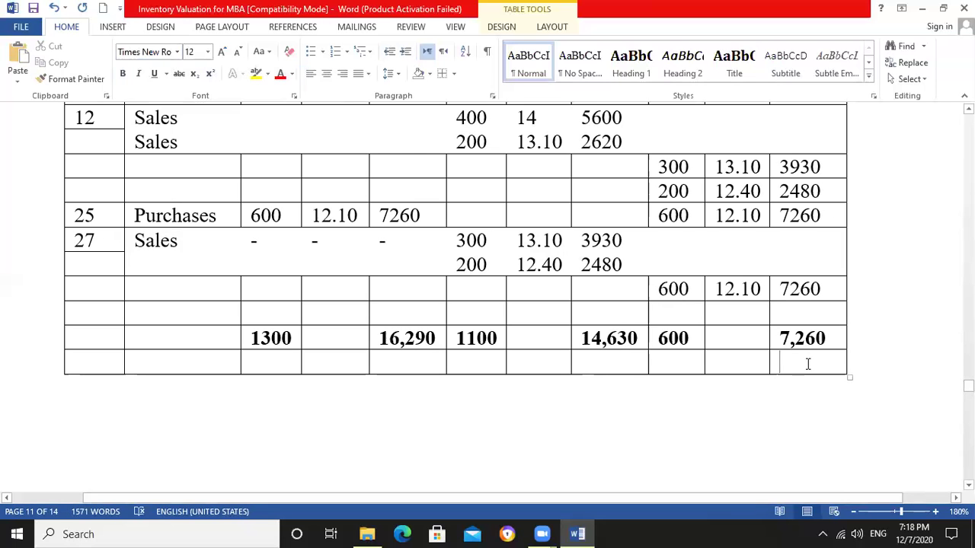
Step: Label the totals row "Total" in the Particulars column and make the label bold
{"action": "scroll", "coordinate": [808, 363], "scroll_direction": "up", "scroll_amount": 5}
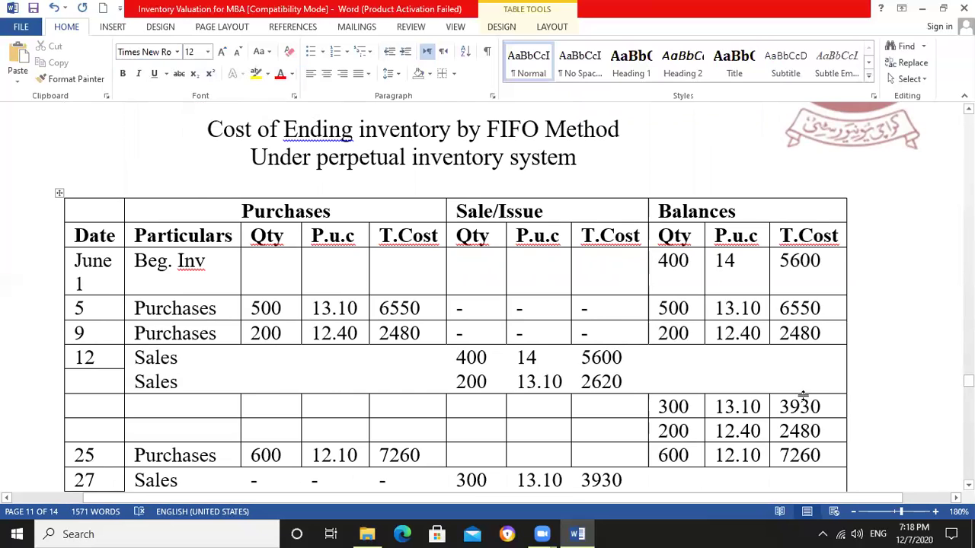
{"action": "scroll", "coordinate": [803, 396], "scroll_direction": "down", "scroll_amount": 2}
{"action": "scroll", "coordinate": [803, 396], "scroll_direction": "up", "scroll_amount": 2}
{"action": "scroll", "coordinate": [709, 343], "scroll_direction": "down", "scroll_amount": 3}
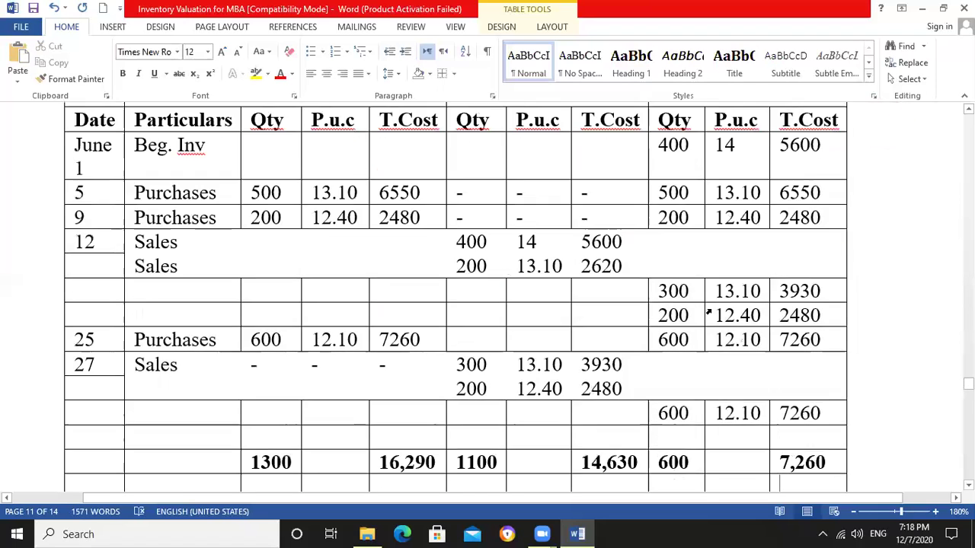
{"action": "left_click", "coordinate": [228, 398]}
{"action": "type", "text": "Total"}
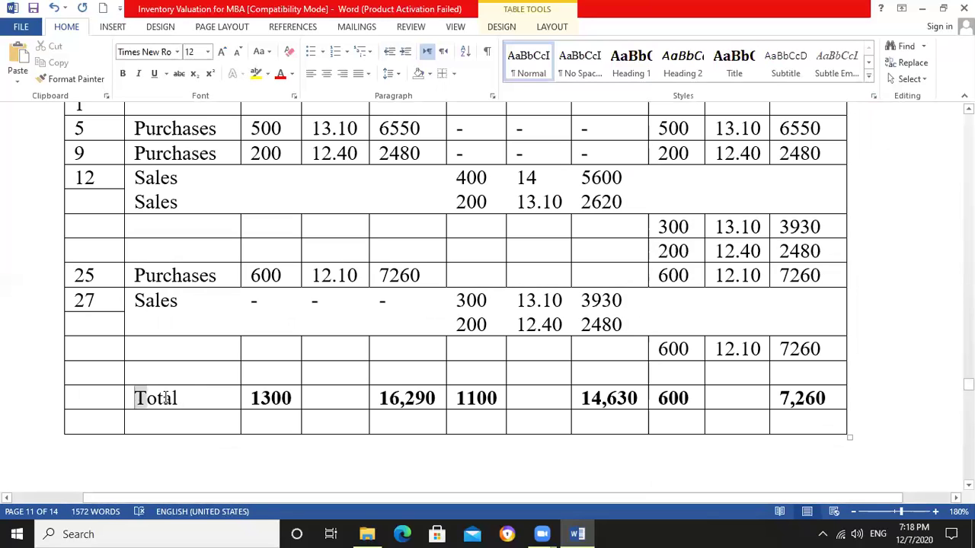
{"action": "left_click_drag", "start_coordinate": [136, 398], "coordinate": [183, 402]}
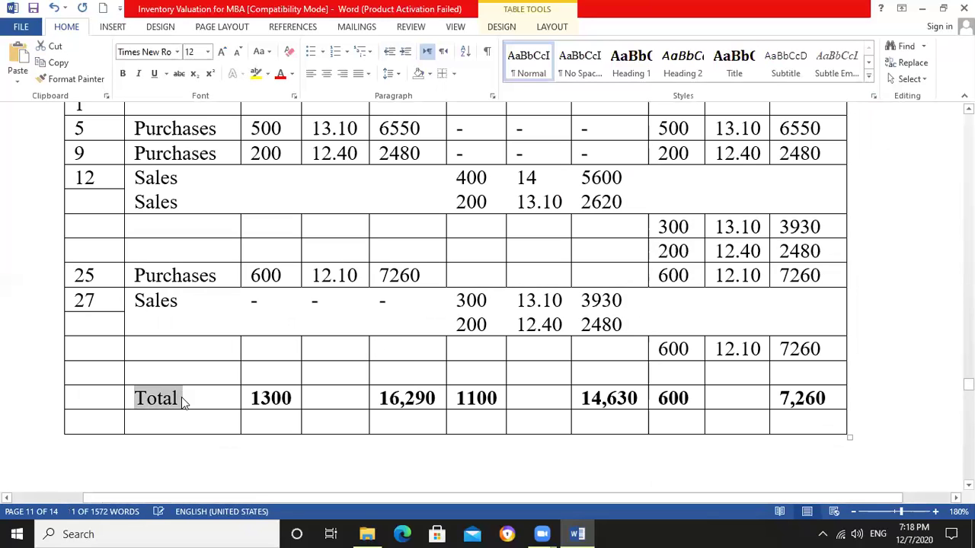
{"action": "key", "text": "ctrl+b"}
{"action": "left_click", "coordinate": [285, 425]}
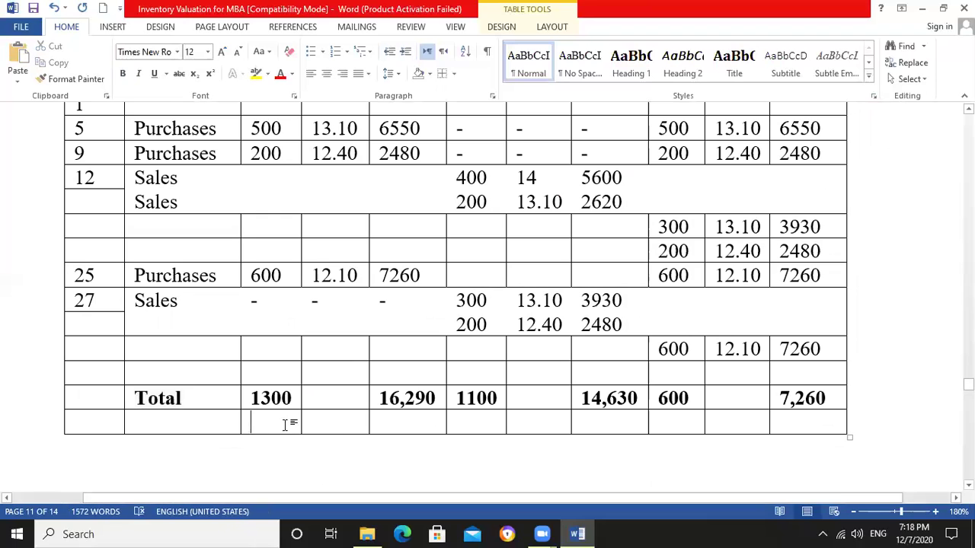
Step: Review the FIFO perpetual inventory table from its heading down to the totals row
{"action": "scroll", "coordinate": [285, 424], "scroll_direction": "up", "scroll_amount": 10}
{"action": "scroll", "coordinate": [370, 411], "scroll_direction": "down", "scroll_amount": 8}
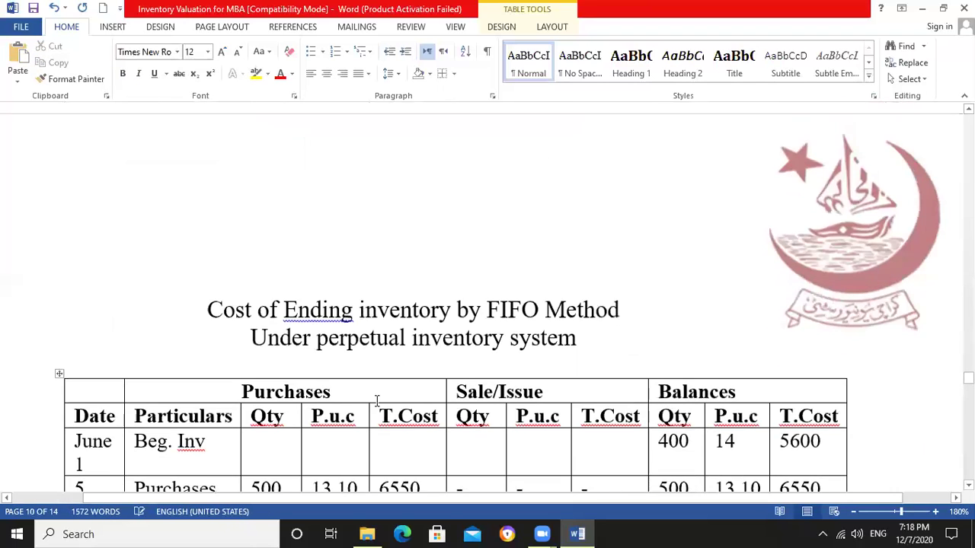
{"action": "scroll", "coordinate": [373, 403], "scroll_direction": "down", "scroll_amount": 2}
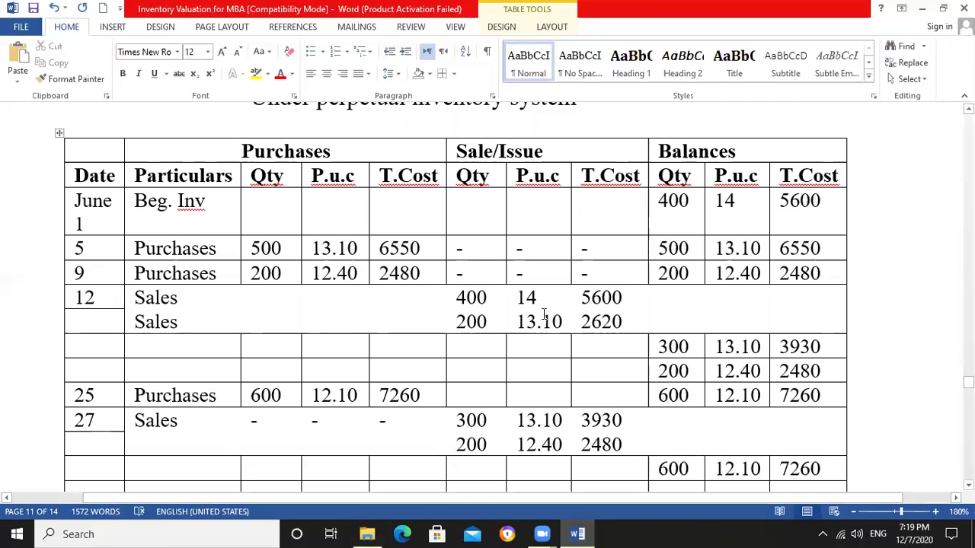
{"action": "scroll", "coordinate": [392, 383], "scroll_direction": "down", "scroll_amount": 1}
{"action": "scroll", "coordinate": [392, 382], "scroll_direction": "down", "scroll_amount": 2}
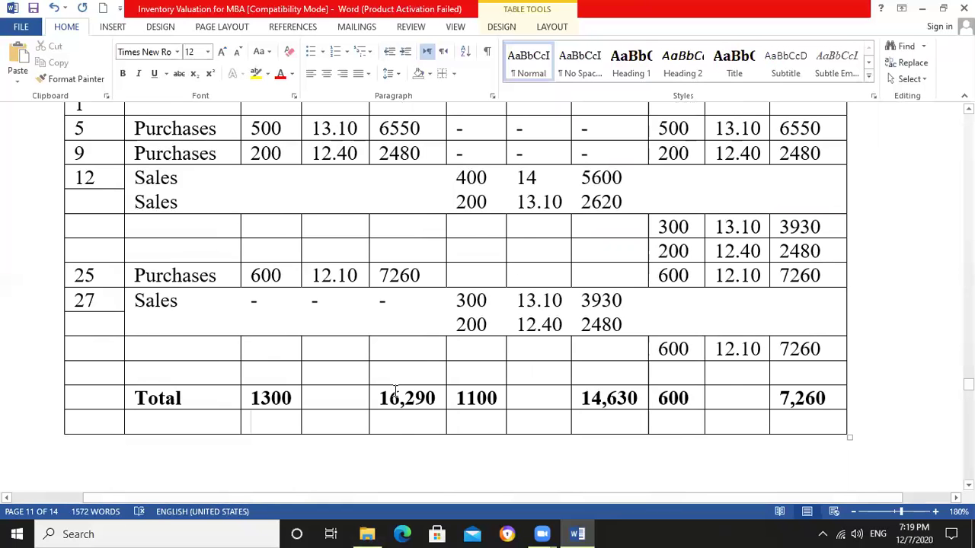
{"action": "scroll", "coordinate": [395, 391], "scroll_direction": "up", "scroll_amount": 4}
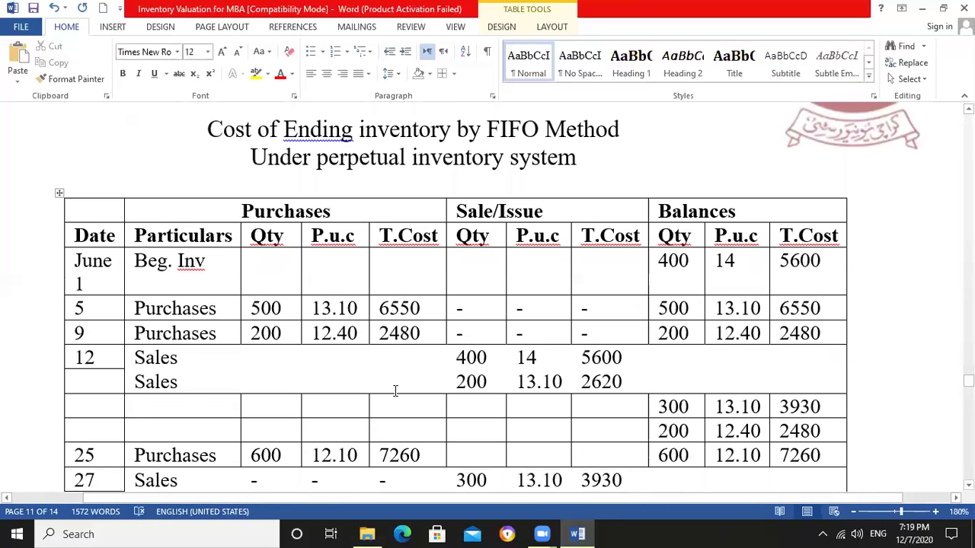